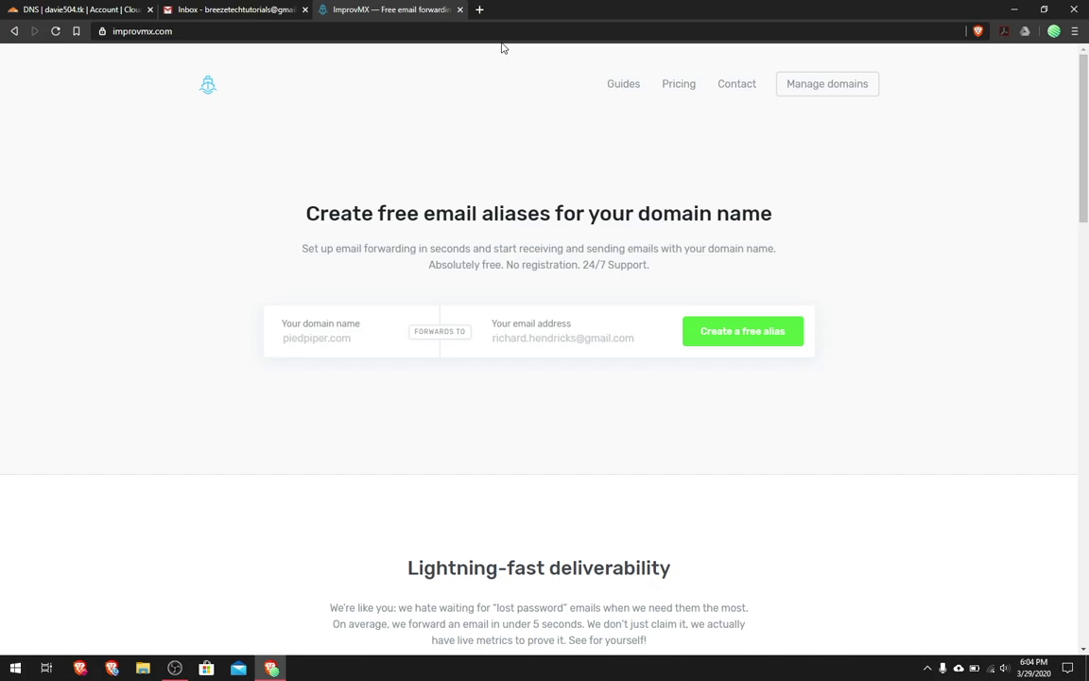
# Create a free ImprovMX alias for davie504.tk forwarding to the autofilled Gmail address
pyautogui.click(63, 8)
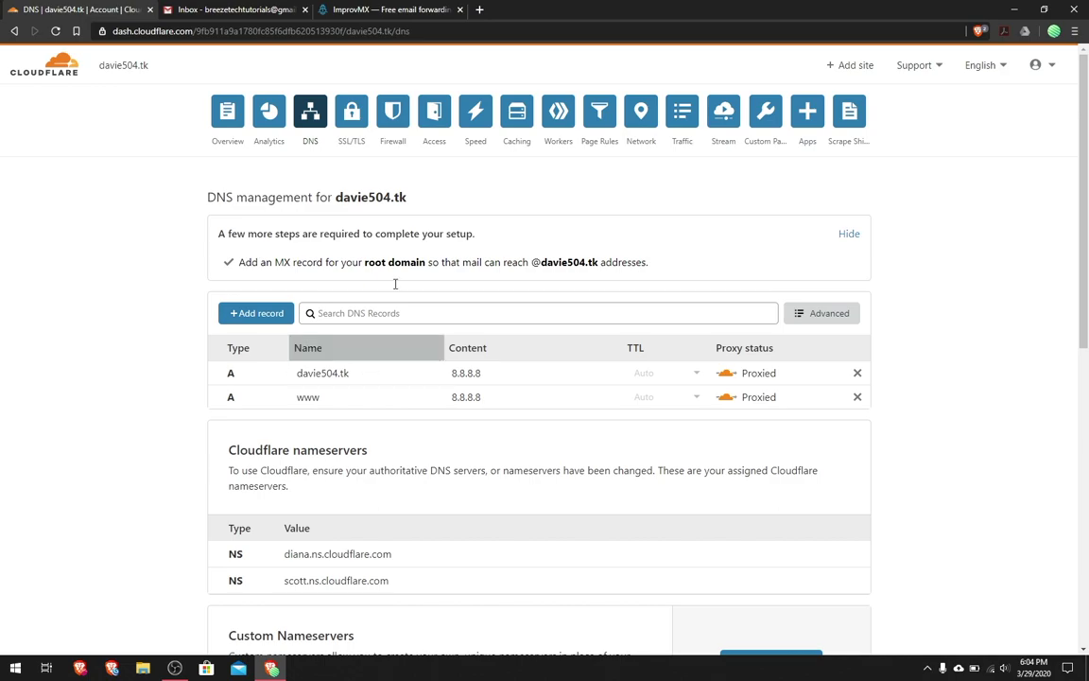
pyautogui.click(388, 11)
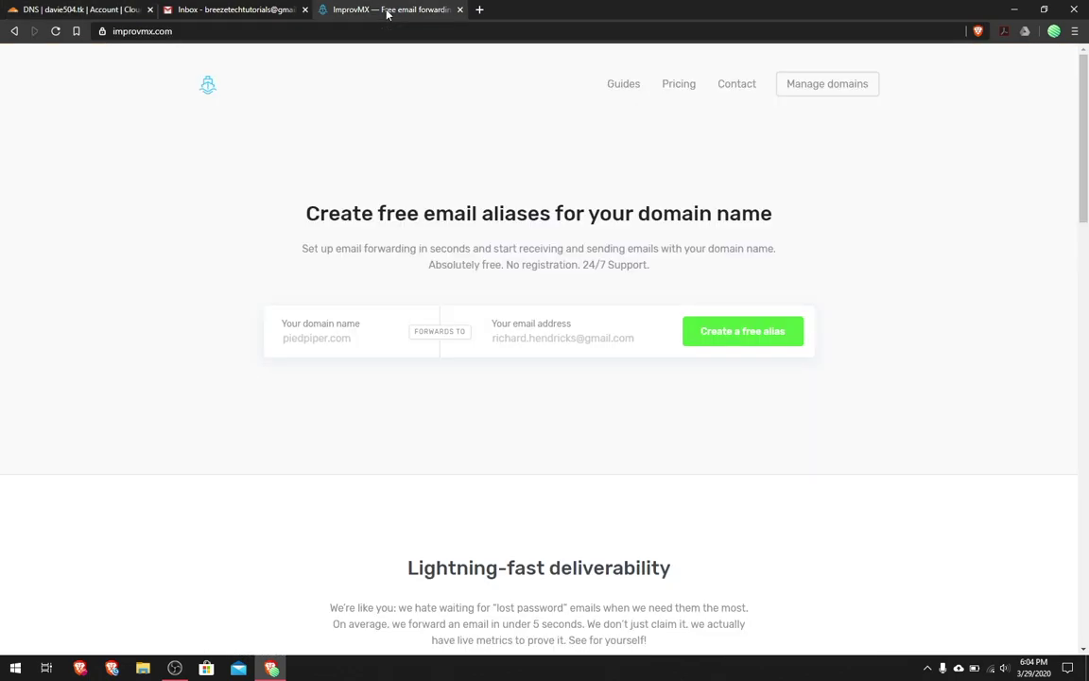
pyautogui.click(367, 337)
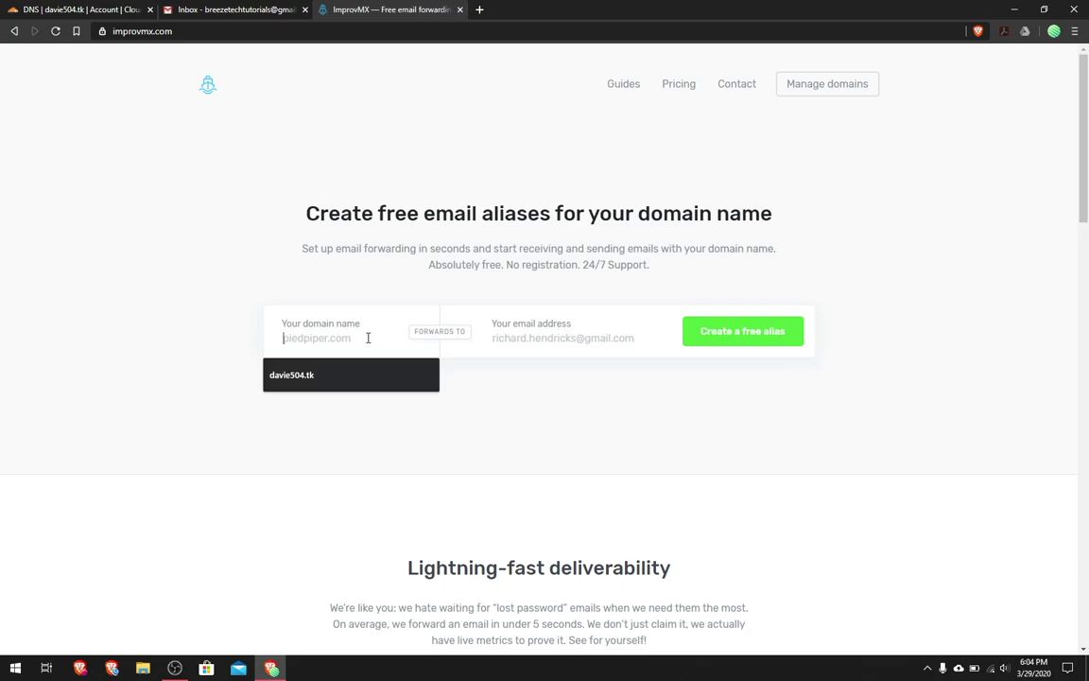
pyautogui.click(365, 371)
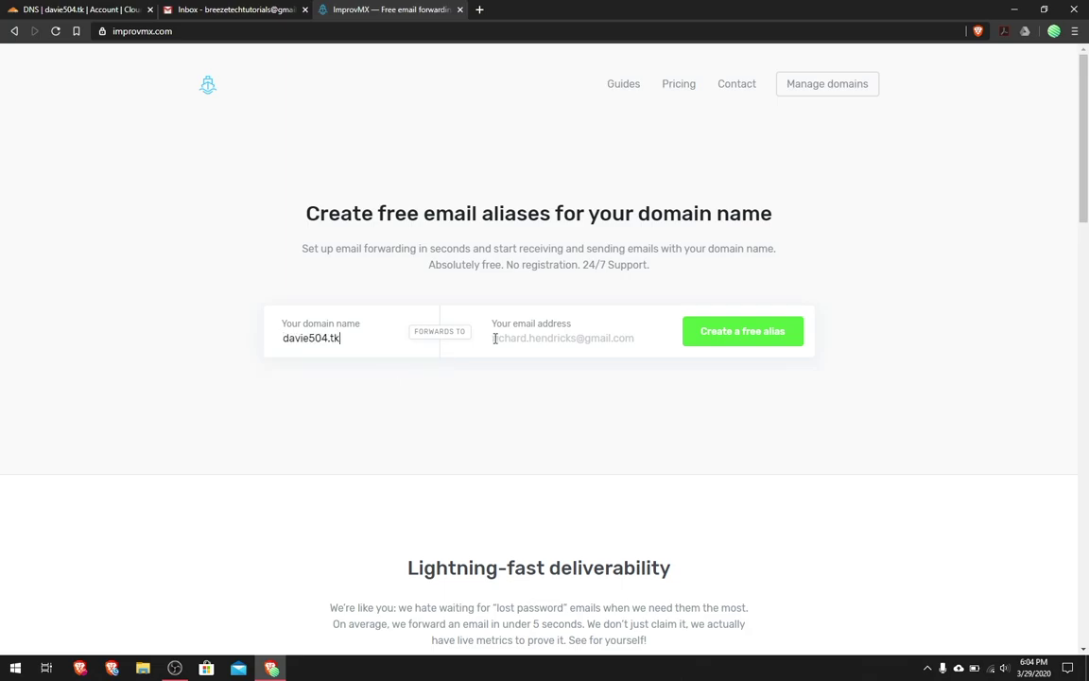
pyautogui.click(529, 340)
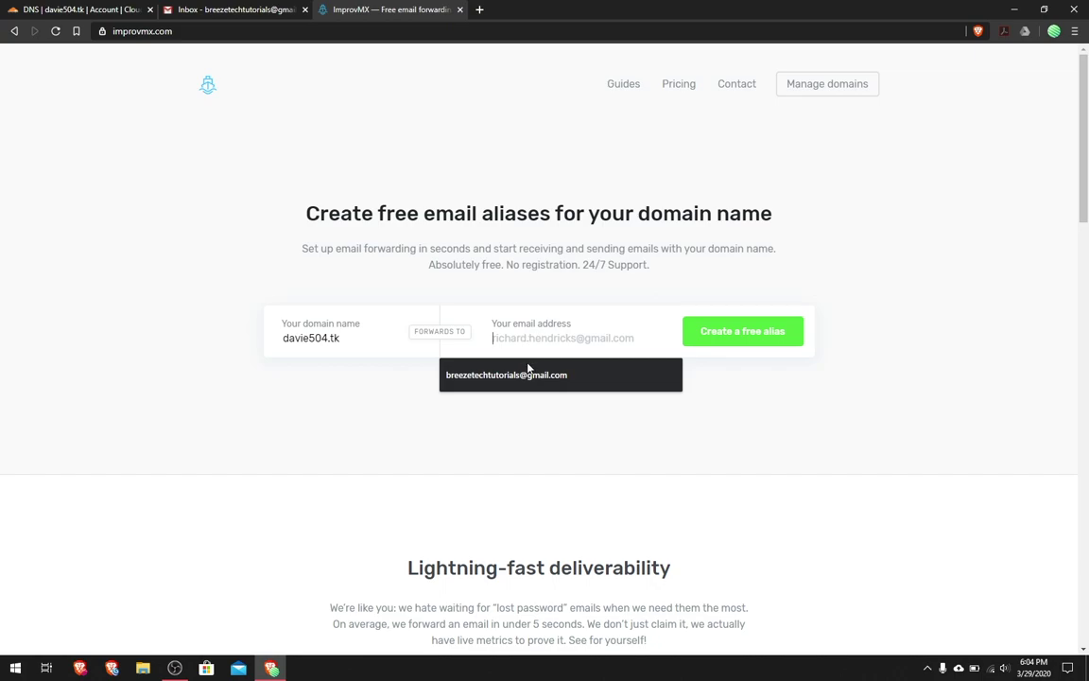
pyautogui.click(532, 385)
pyautogui.click(533, 346)
pyautogui.click(532, 372)
pyautogui.click(713, 340)
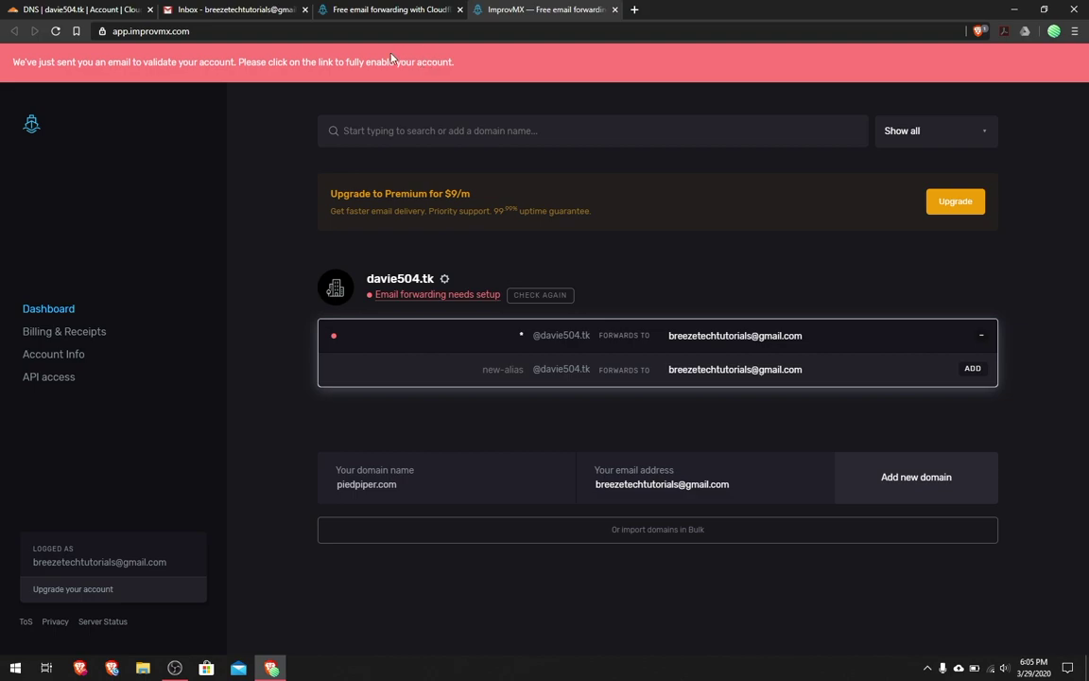
# Open ImprovMX's validation email in Gmail, accept the Terms, and validate the account
pyautogui.click(196, 9)
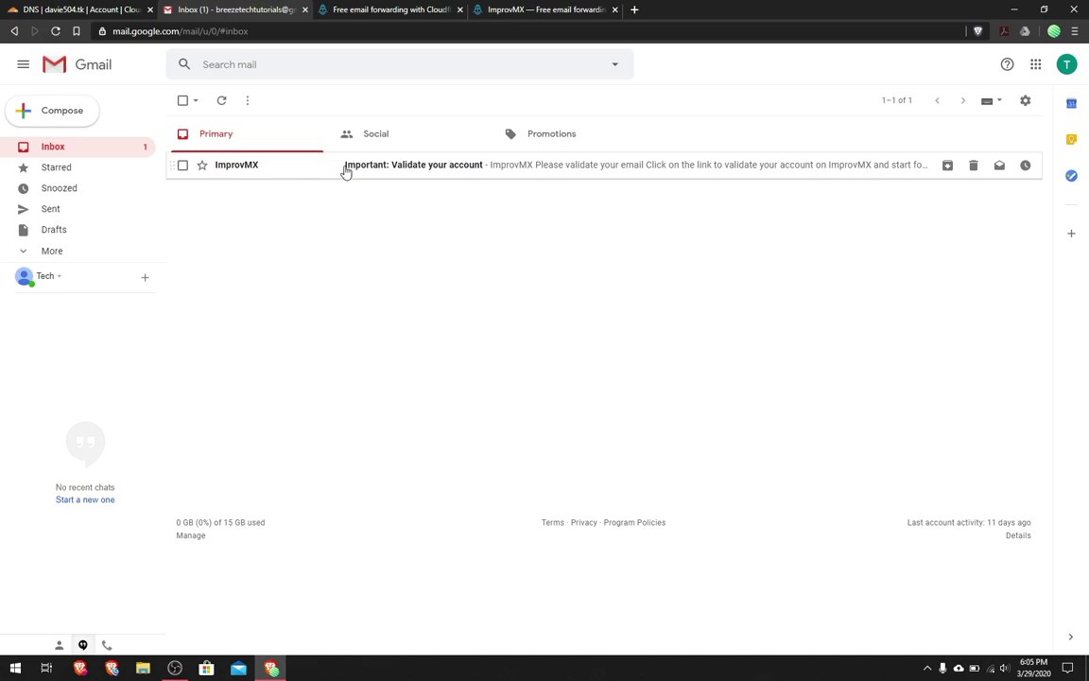
pyautogui.click(346, 168)
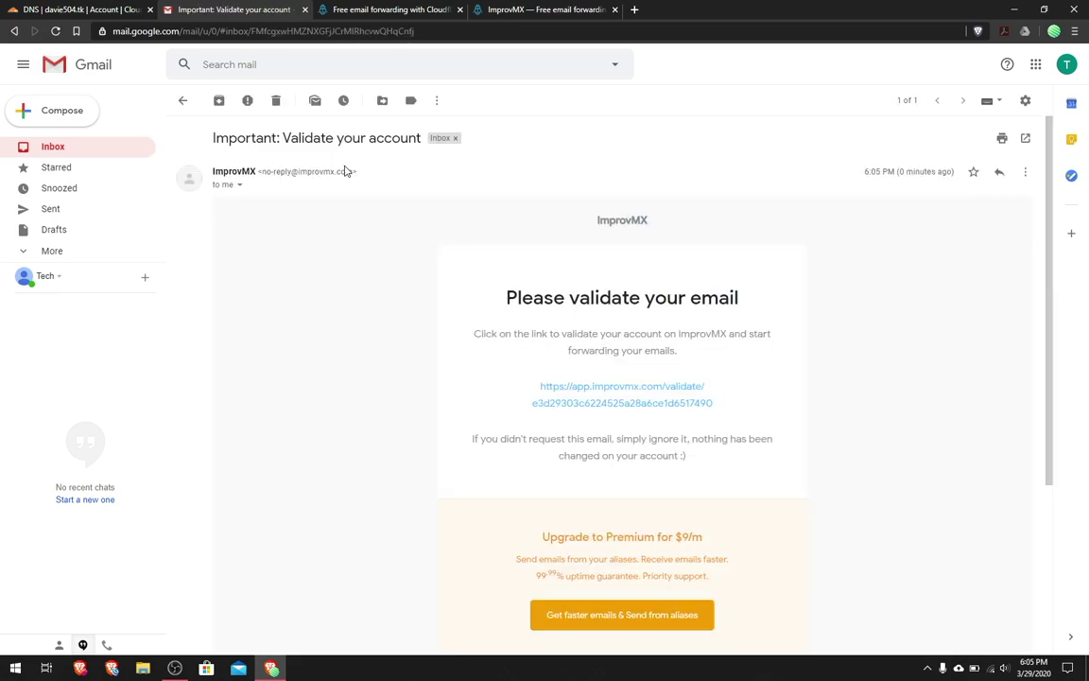
pyautogui.click(604, 391)
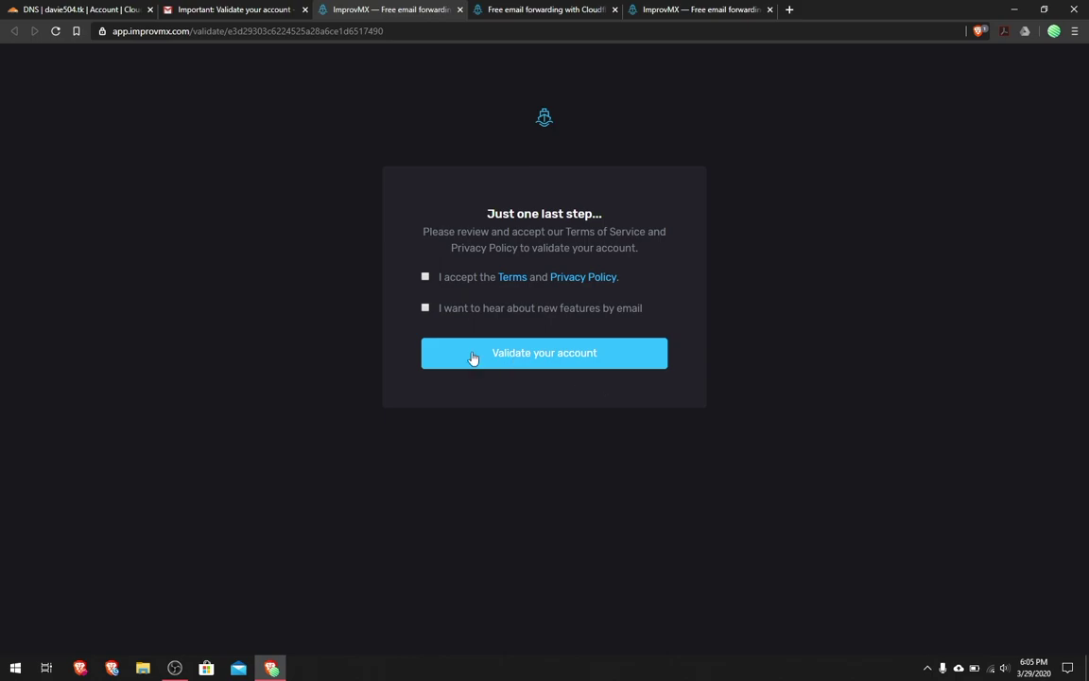
pyautogui.click(426, 277)
pyautogui.click(535, 370)
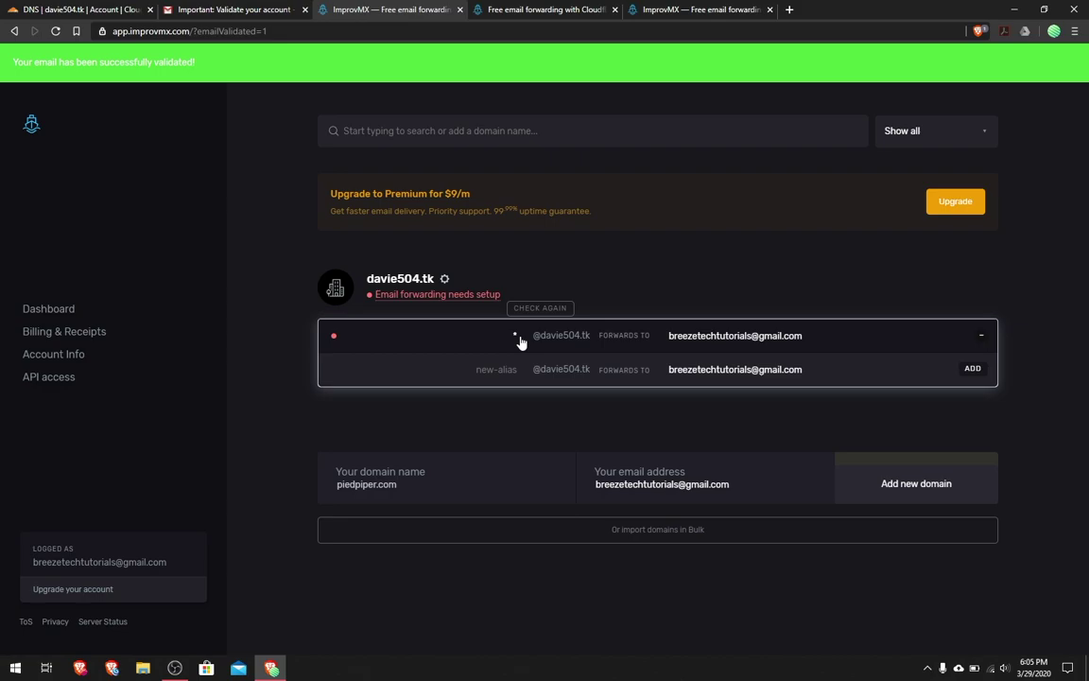
pyautogui.press('BackSpace')
pyautogui.click(509, 375)
pyautogui.write('*')
pyautogui.press('BackSpace')
pyautogui.write('me')
pyautogui.tripleClick(709, 371)
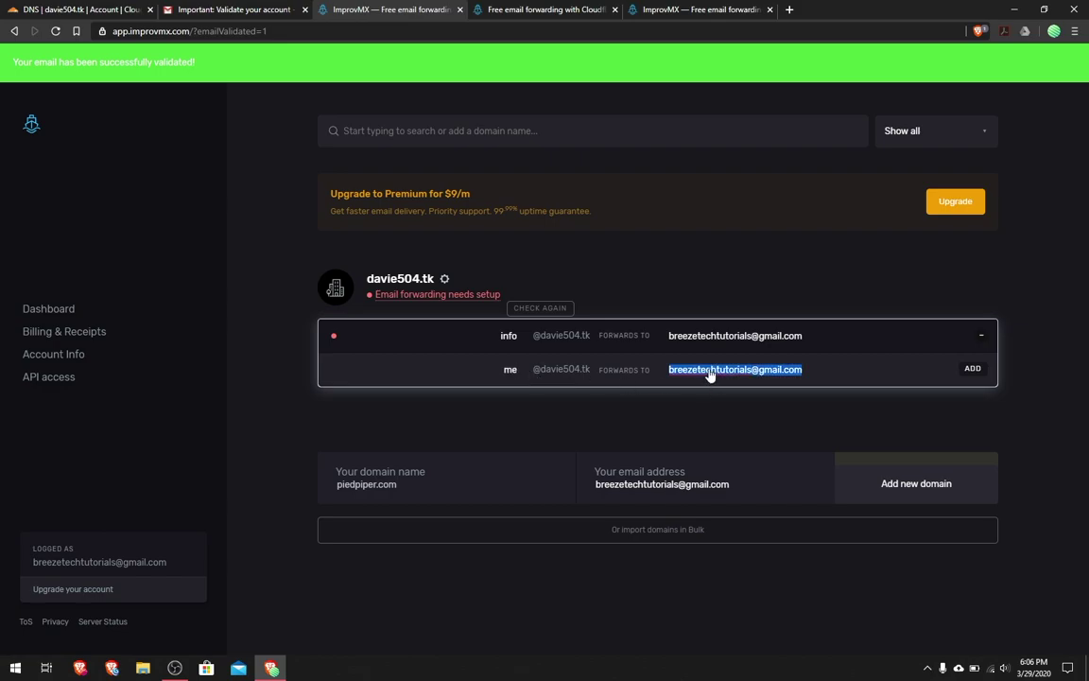
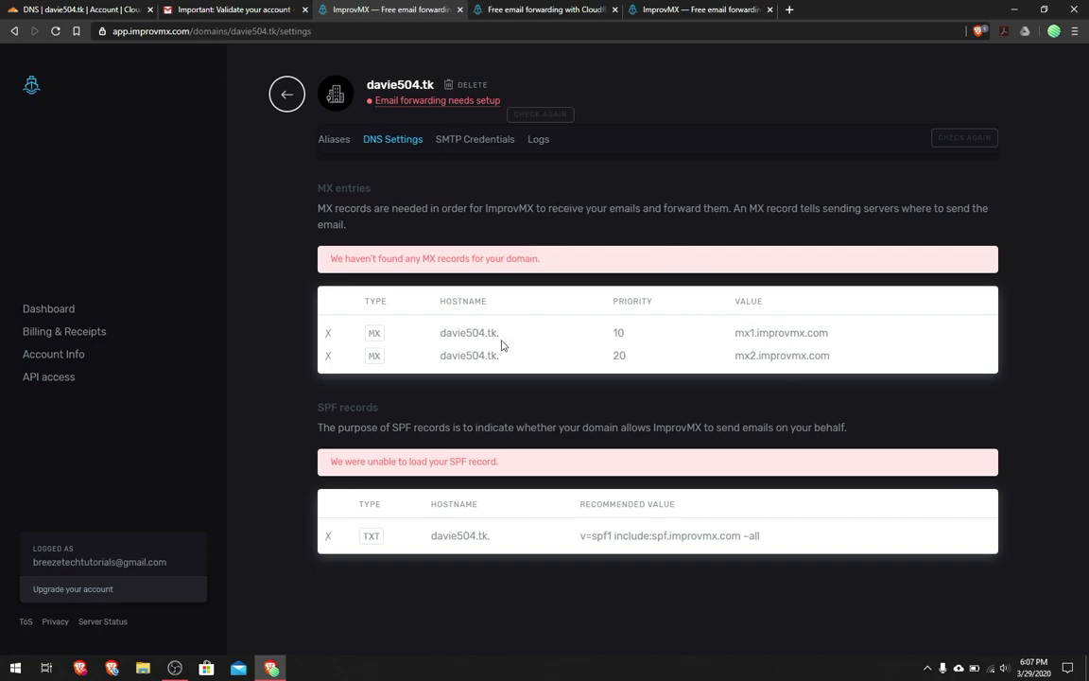
# Select the mx1.improvmx.com MX value in davie504.tk's DNS settings
pyautogui.tripleClick(766, 335)
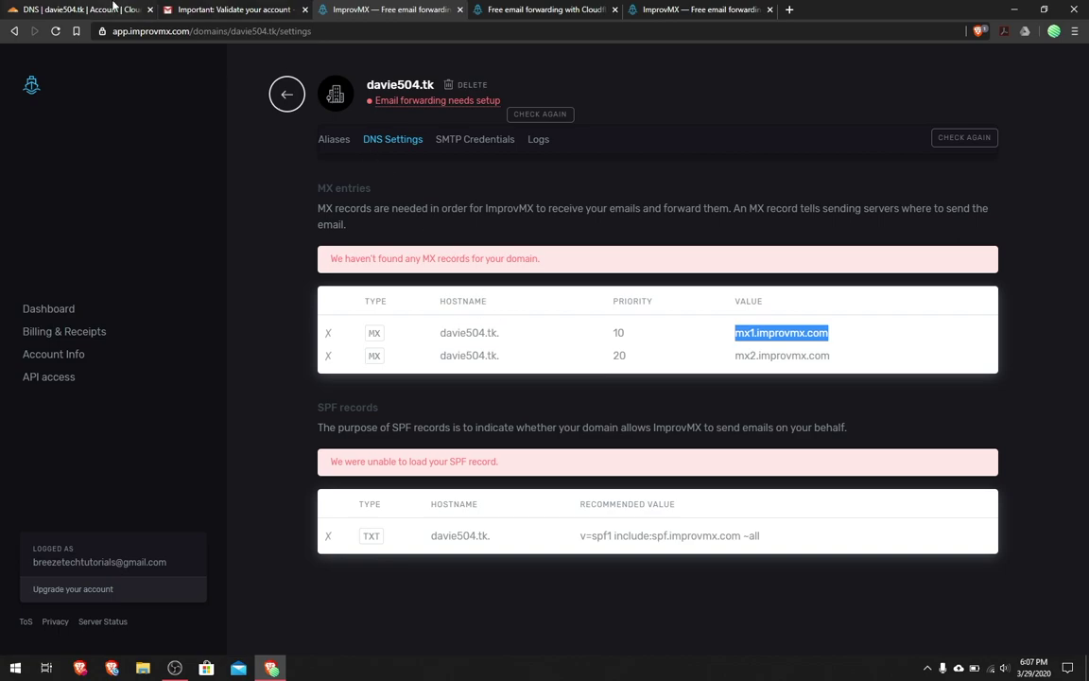
# Start a new MX-type DNS record for davie504.tk in Cloudflare
pyautogui.click(75, 8)
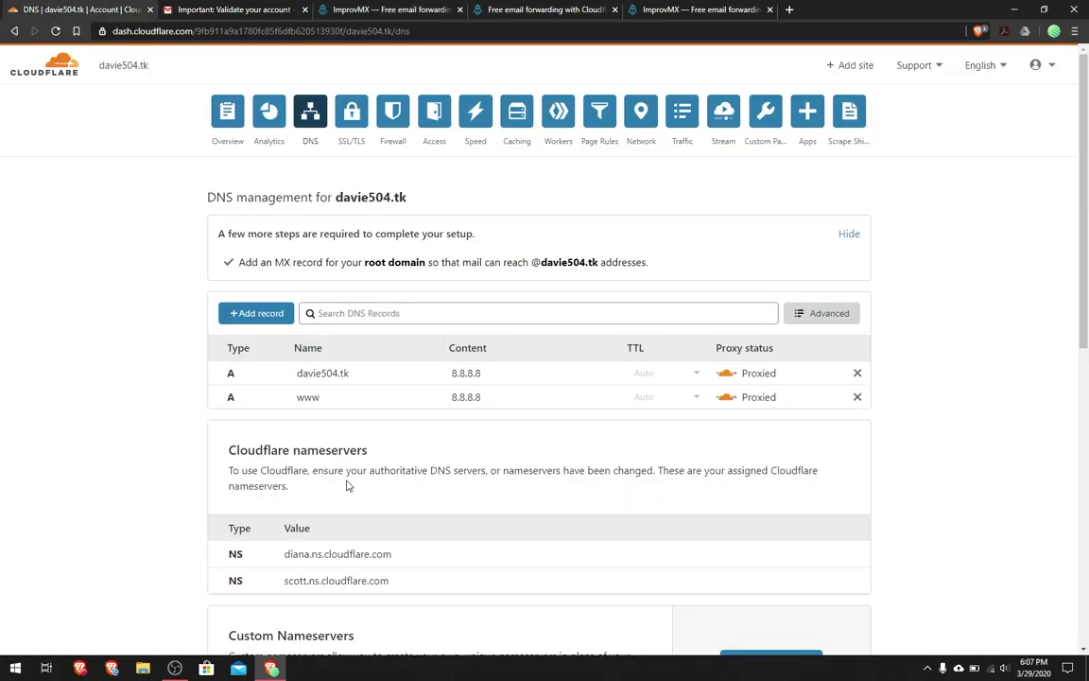
pyautogui.click(256, 313)
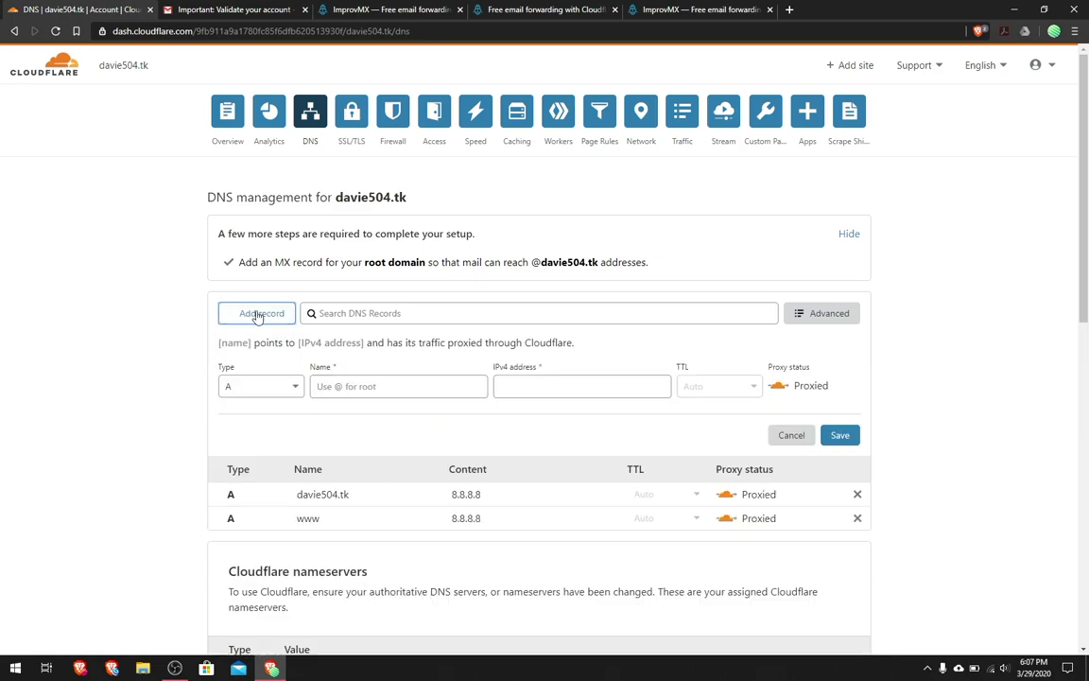
pyautogui.click(260, 385)
pyautogui.scroll(-1, 269, 433)
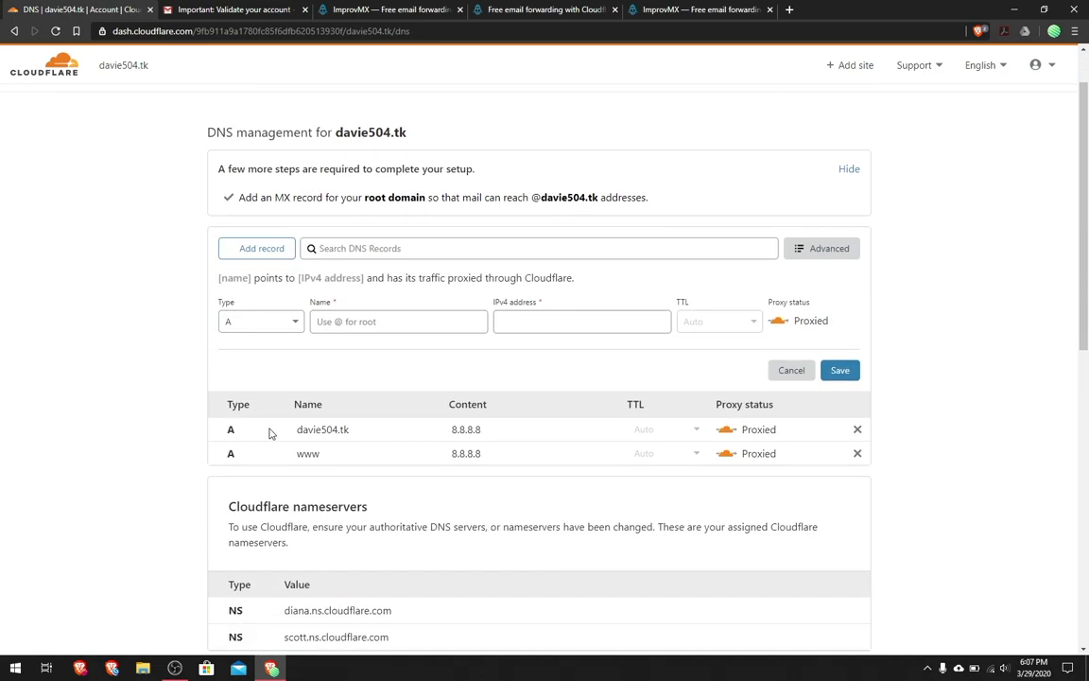
pyautogui.click(257, 322)
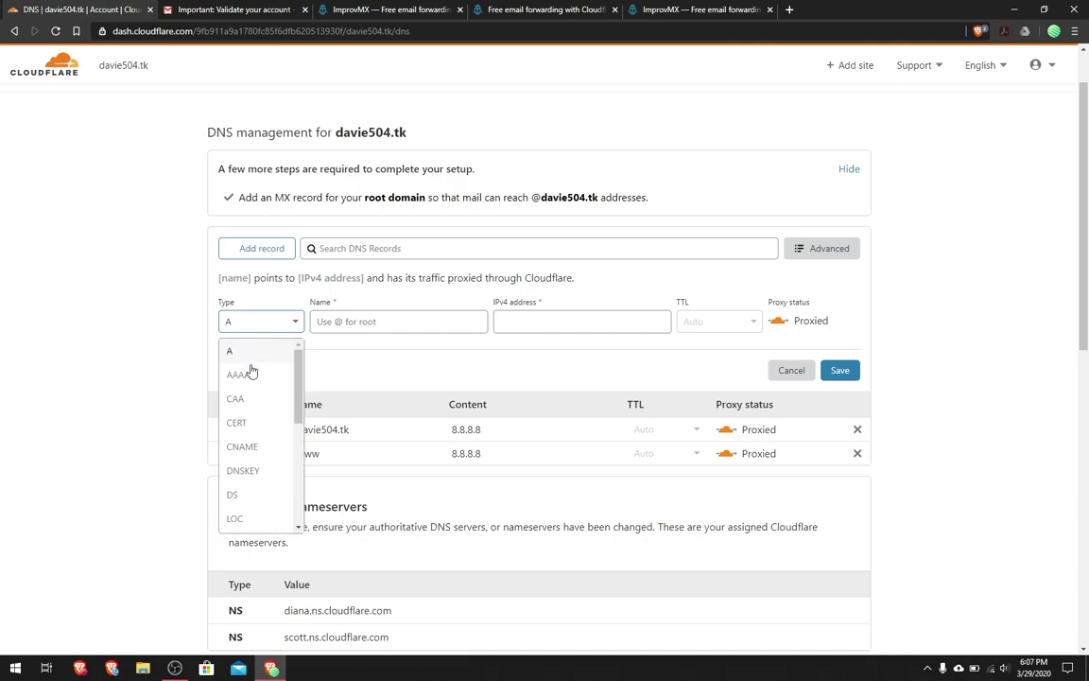
pyautogui.scroll(-2, 260, 376)
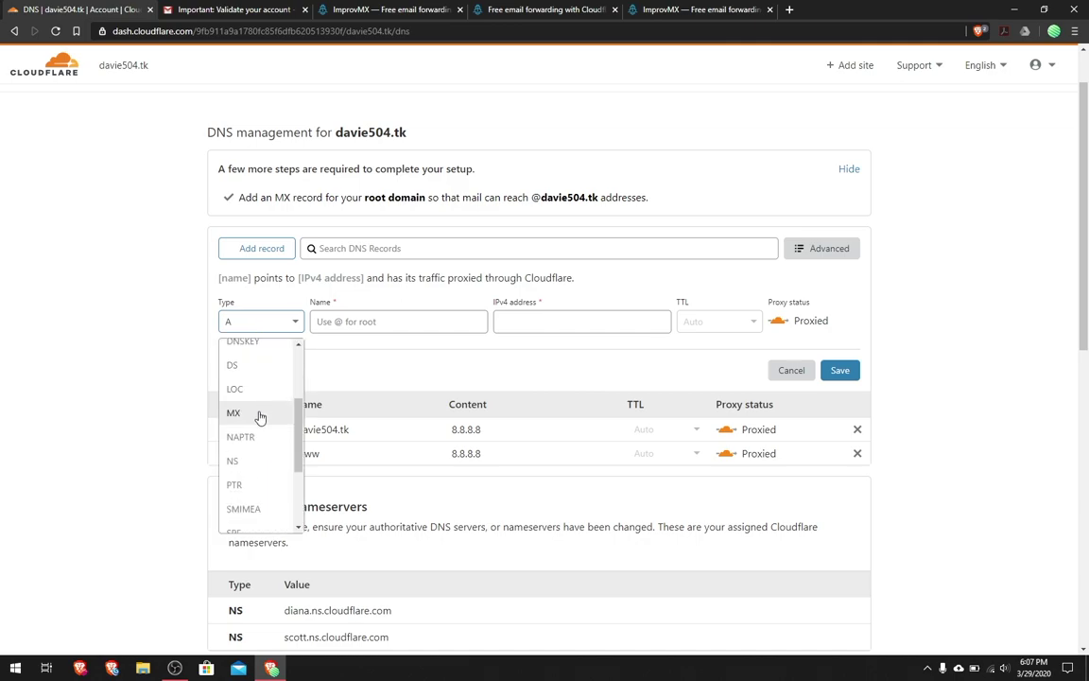
pyautogui.click(260, 417)
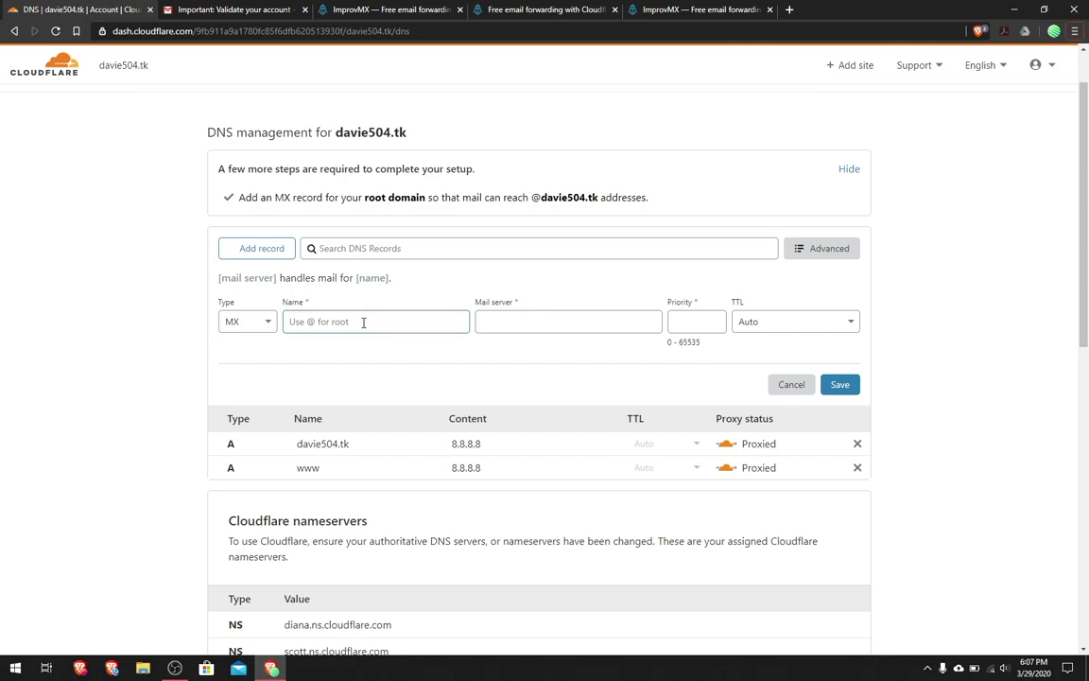
# Save the MX record with name @, mail server mx1.improvmx.com, priority 10
pyautogui.write('@')
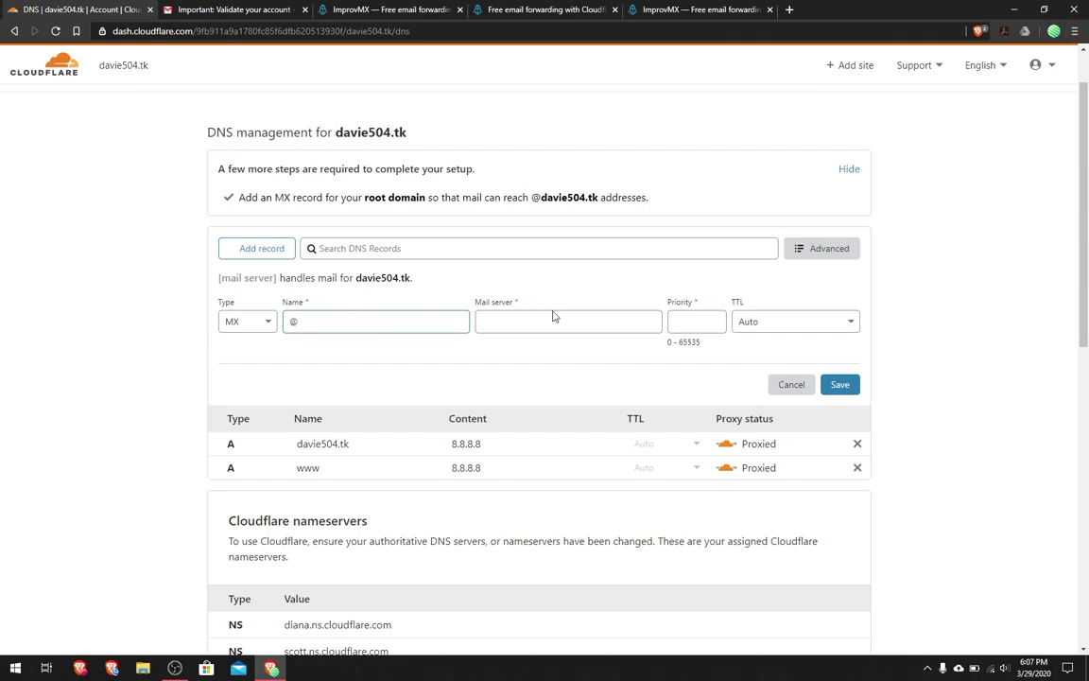
pyautogui.click(555, 321)
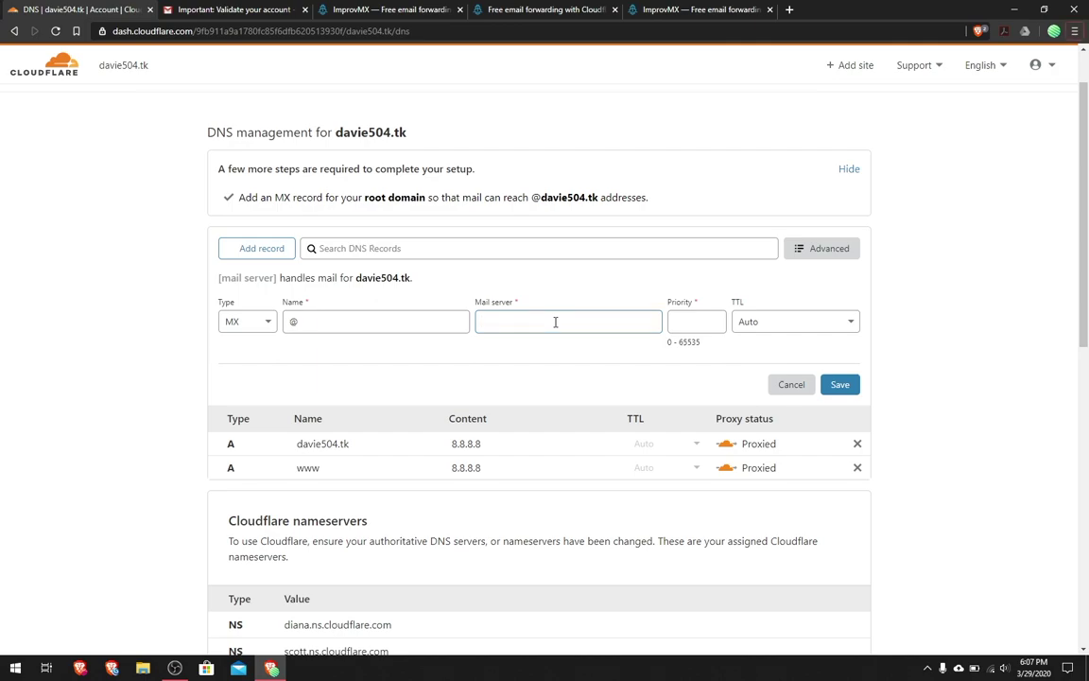
pyautogui.write('mx1.improvmx.com')
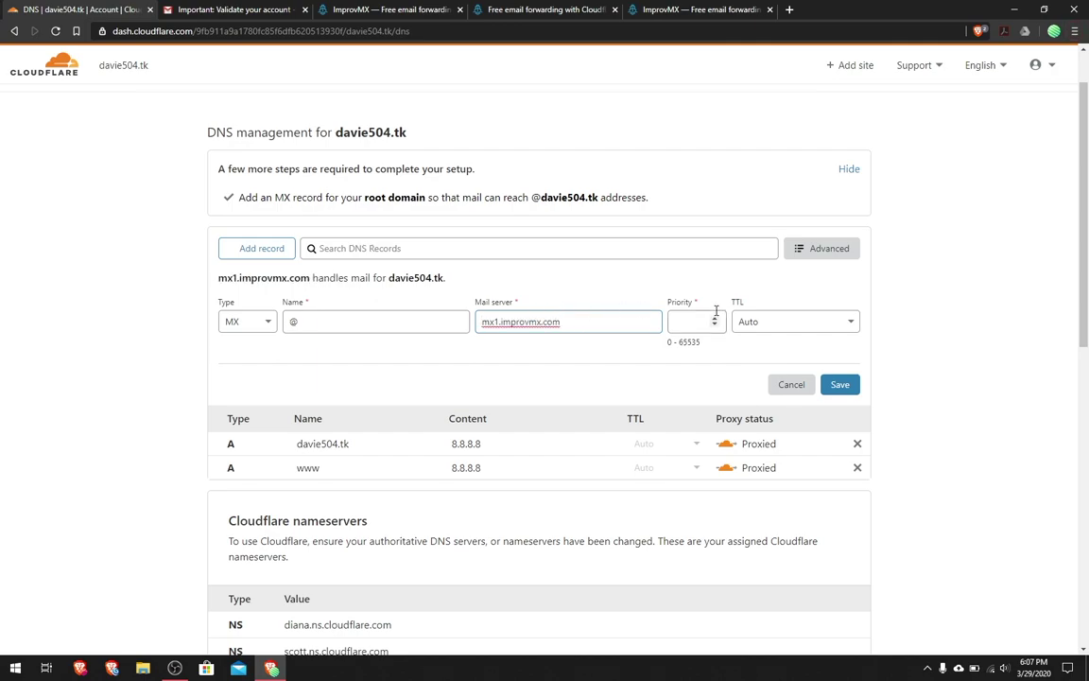
pyautogui.click(686, 321)
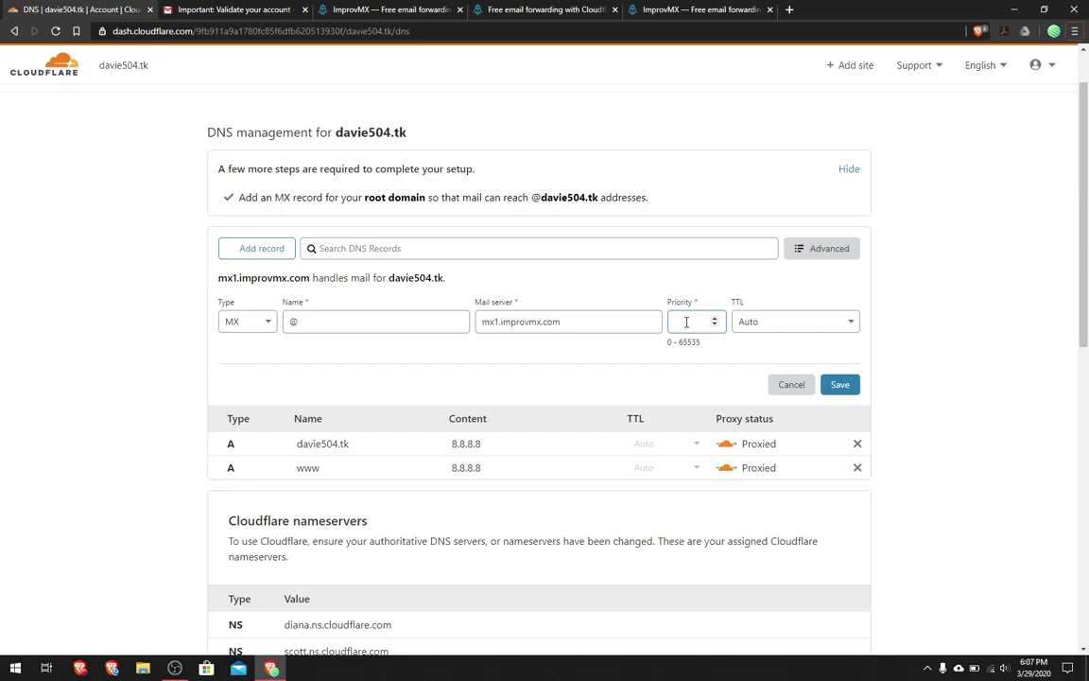
pyautogui.write('10')
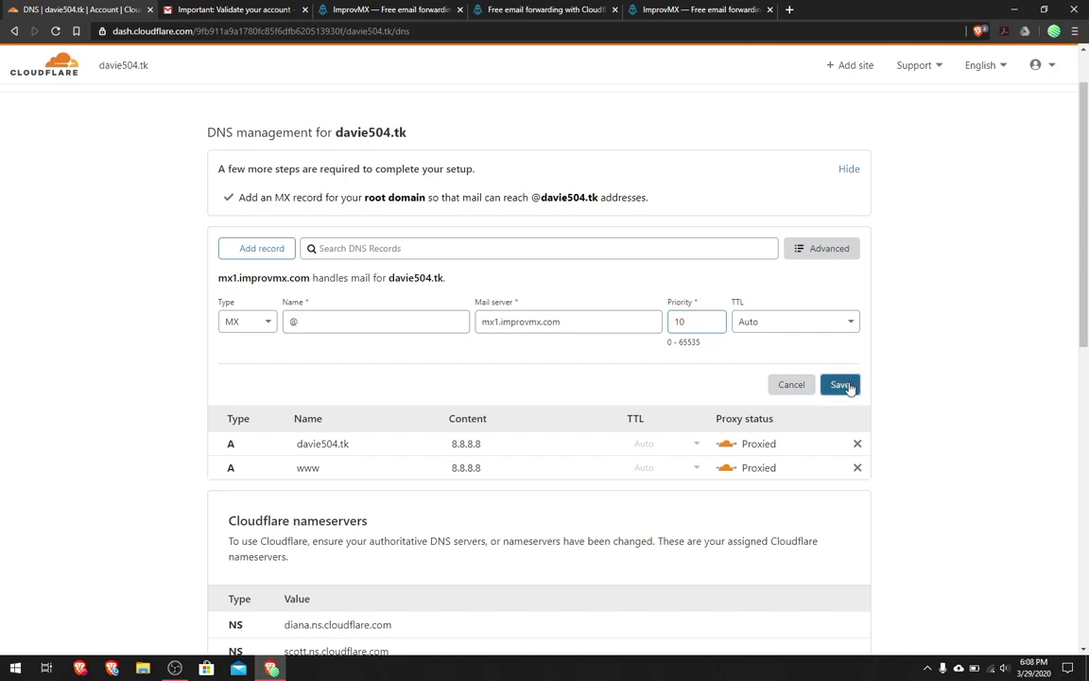
pyautogui.click(848, 384)
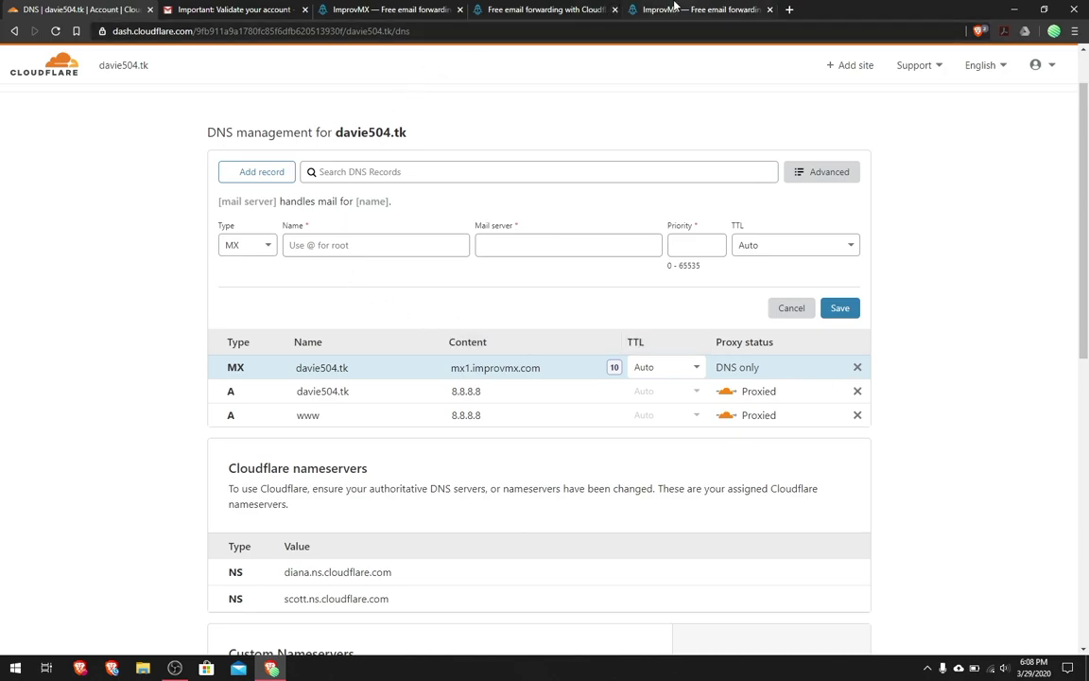
pyautogui.click(674, 7)
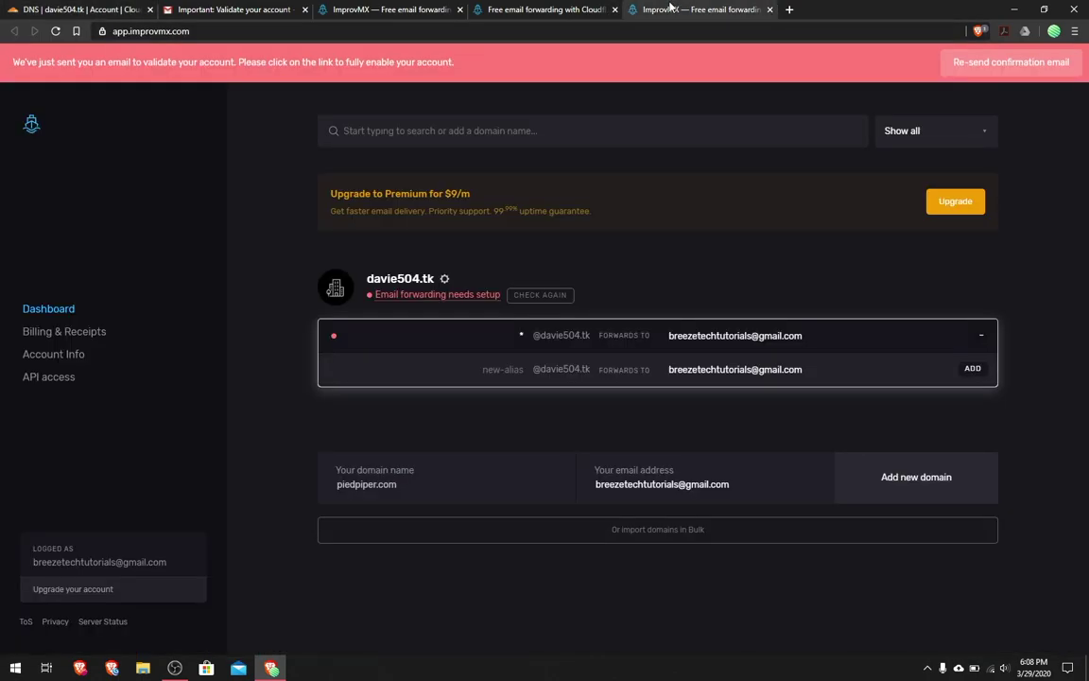
# Close the extra browser tabs and return to Cloudflare's DNS records
pyautogui.click(591, 8)
pyautogui.click(414, 7)
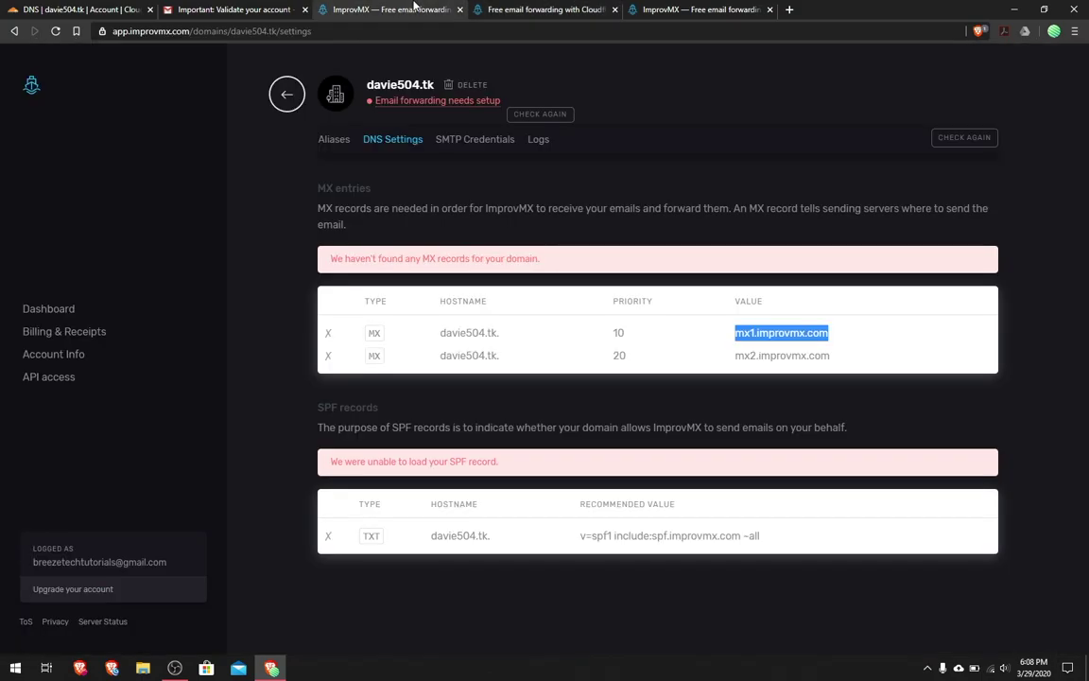
pyautogui.middleClick(553, 8)
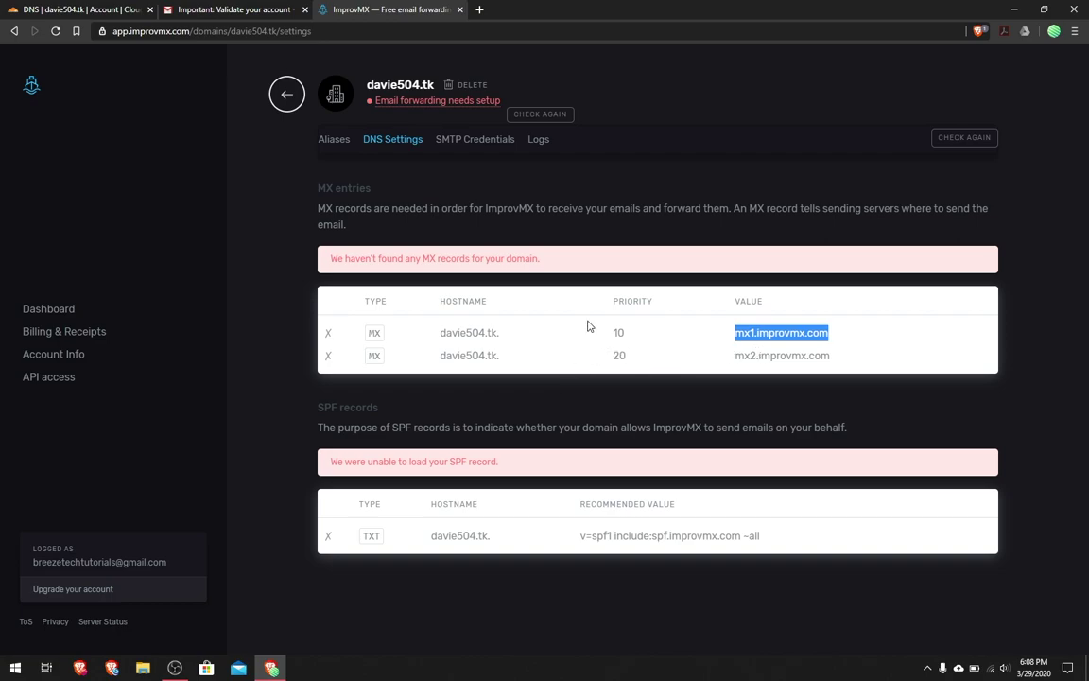
pyautogui.click(83, 9)
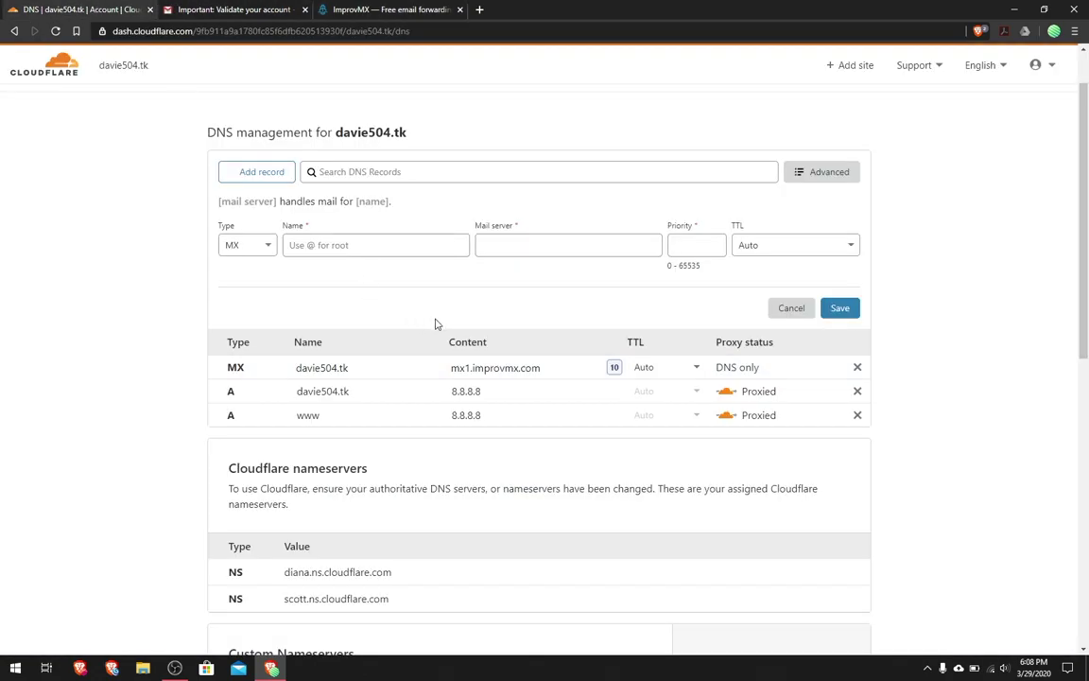
# Save an MX record with name @, mail server mx2.improvmx.com, priority 20
pyautogui.click(387, 245)
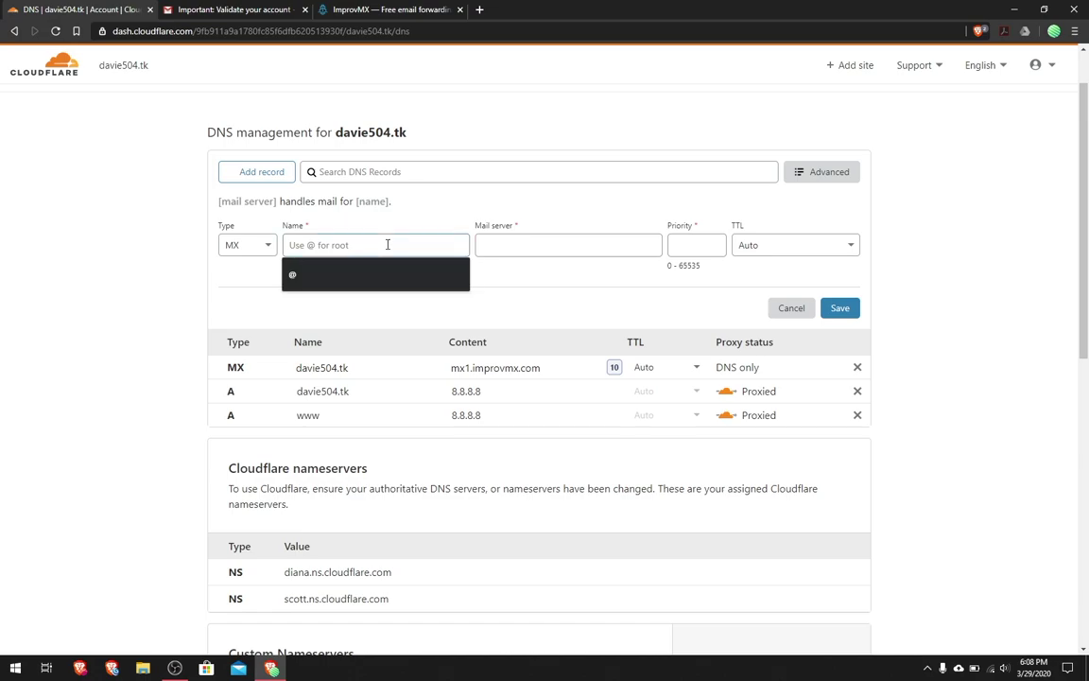
pyautogui.write('@')
pyautogui.click(518, 248)
pyautogui.write('mx1.improvmx.com')
pyautogui.click(495, 245)
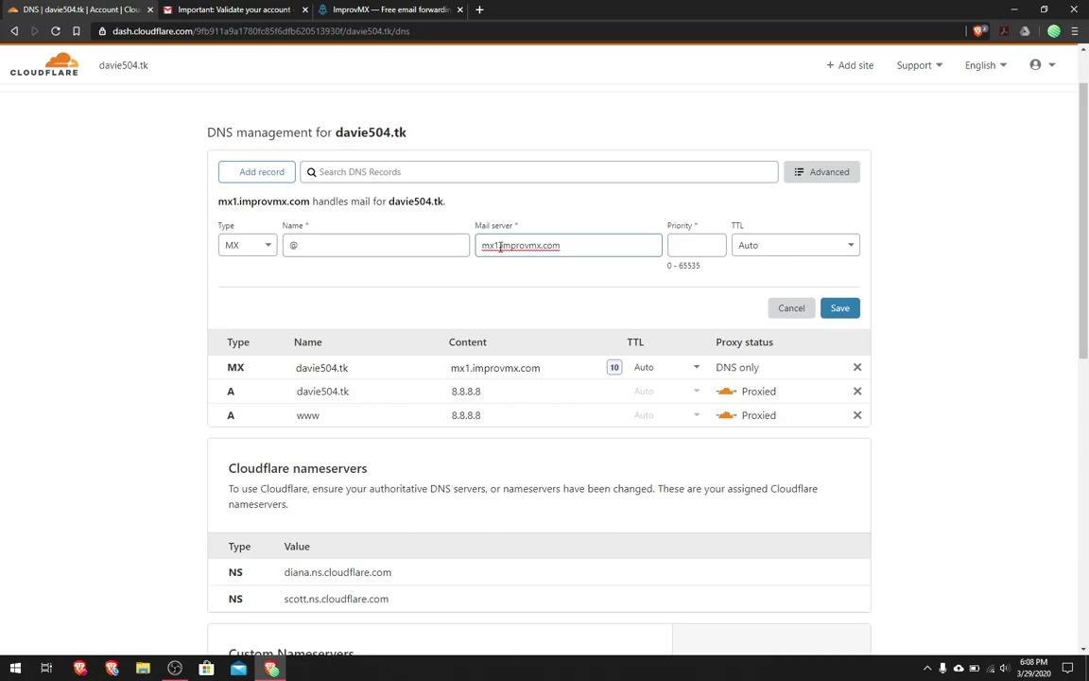
pyautogui.press('BackSpace')
pyautogui.write('2')
pyautogui.click(681, 246)
pyautogui.write('20')
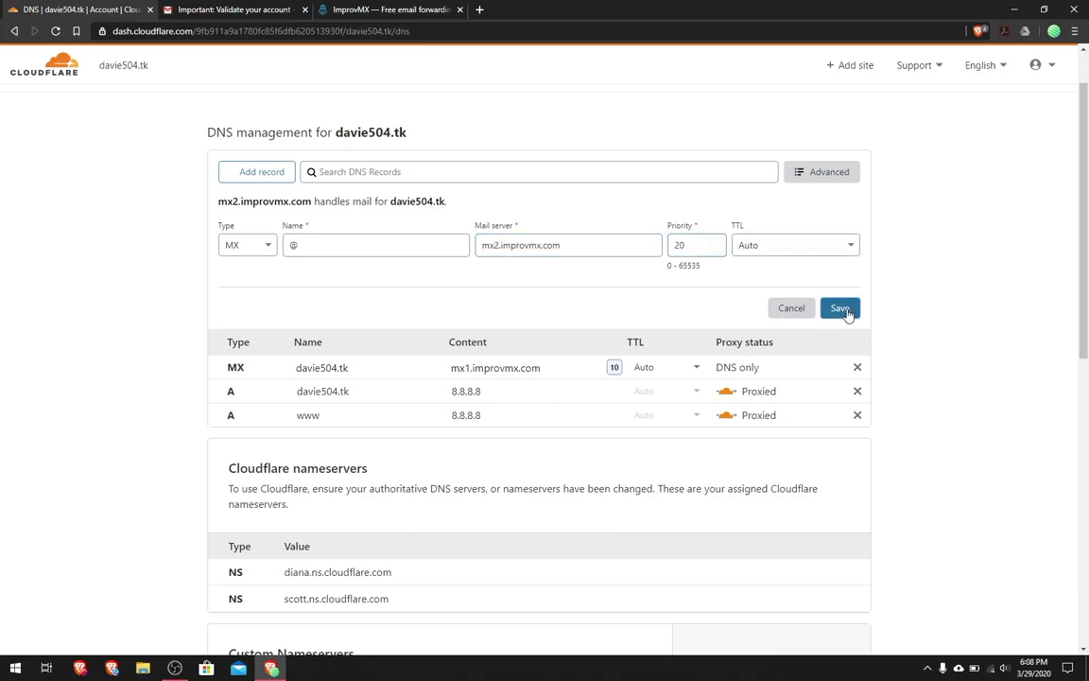
pyautogui.click(846, 311)
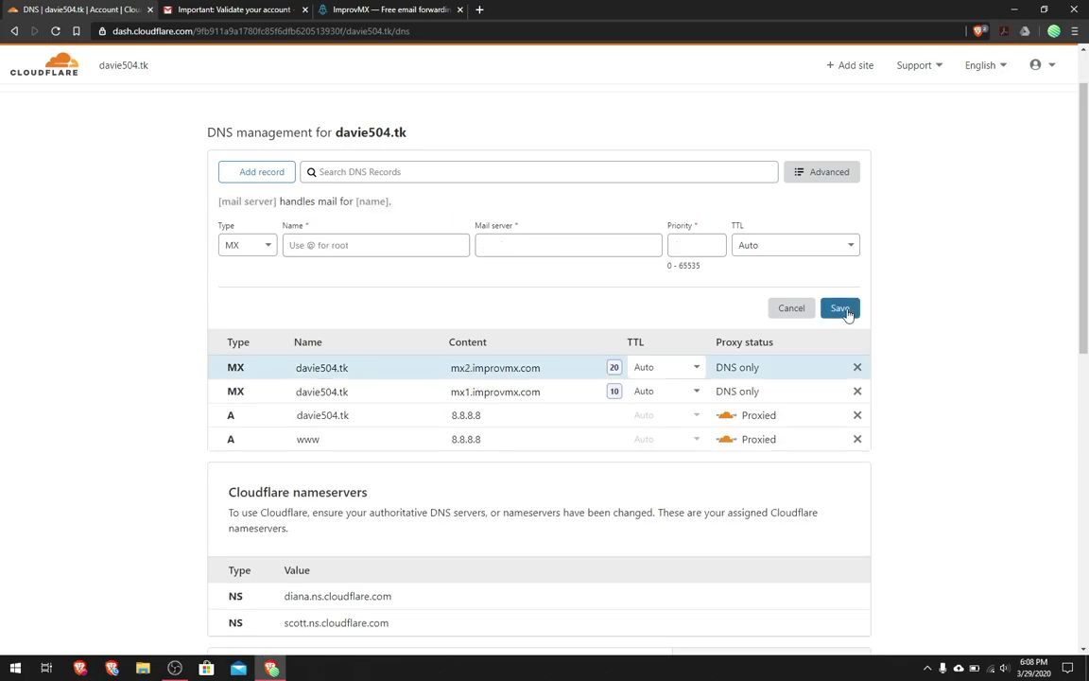
pyautogui.click(378, 10)
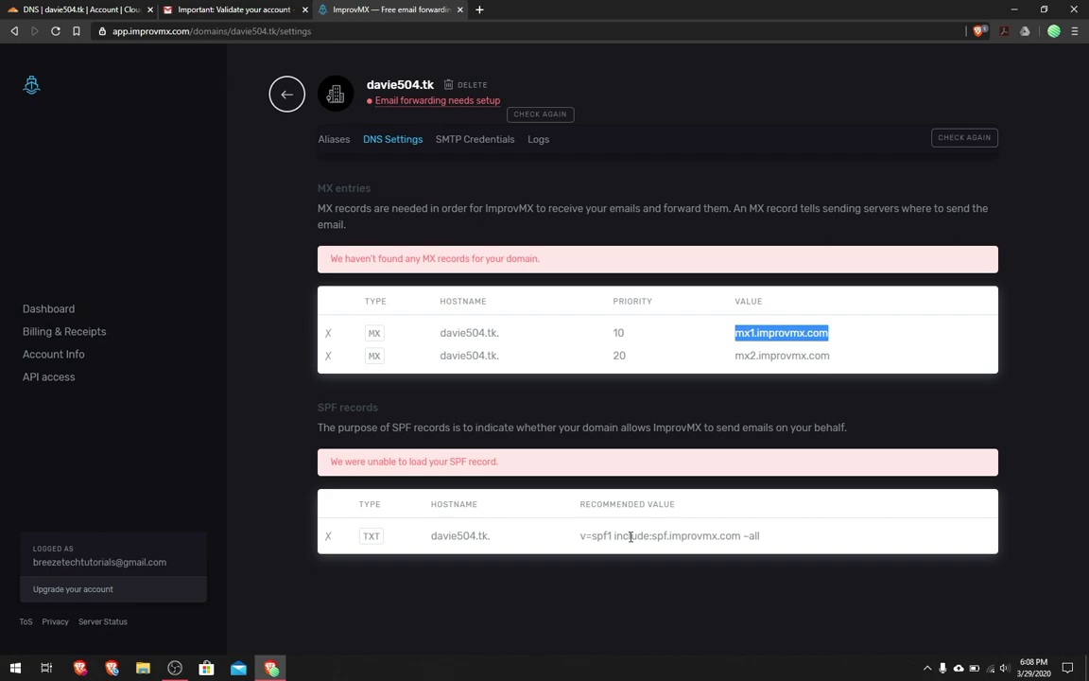
# Copy ImprovMX's SPF value and start a TXT record in Cloudflare
pyautogui.click(630, 536)
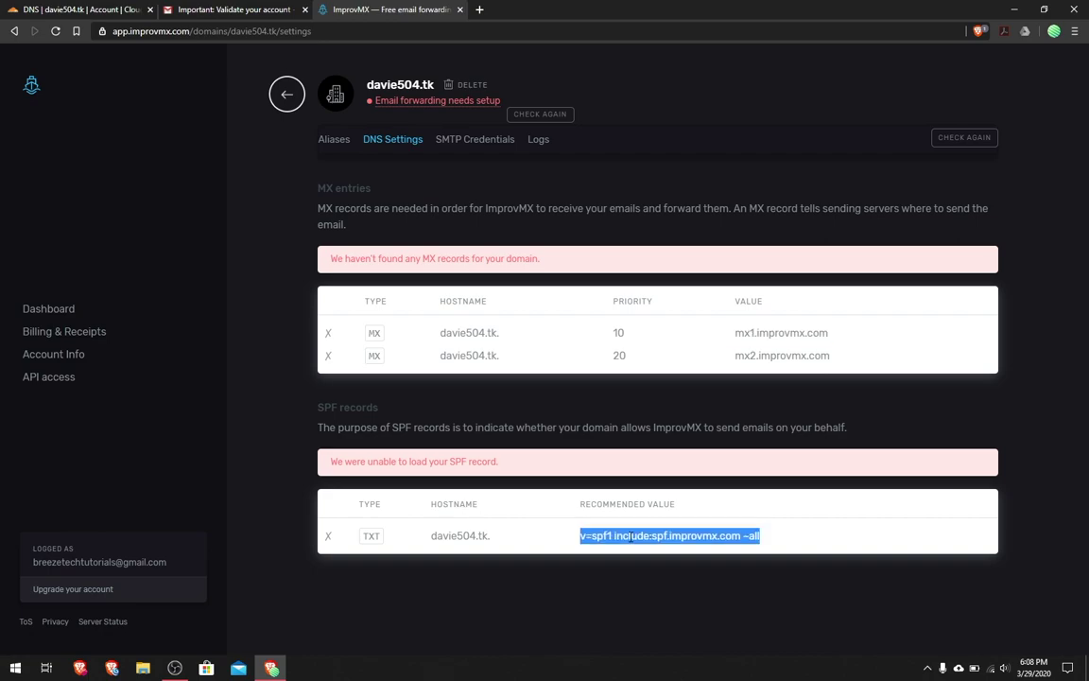
pyautogui.click(80, 10)
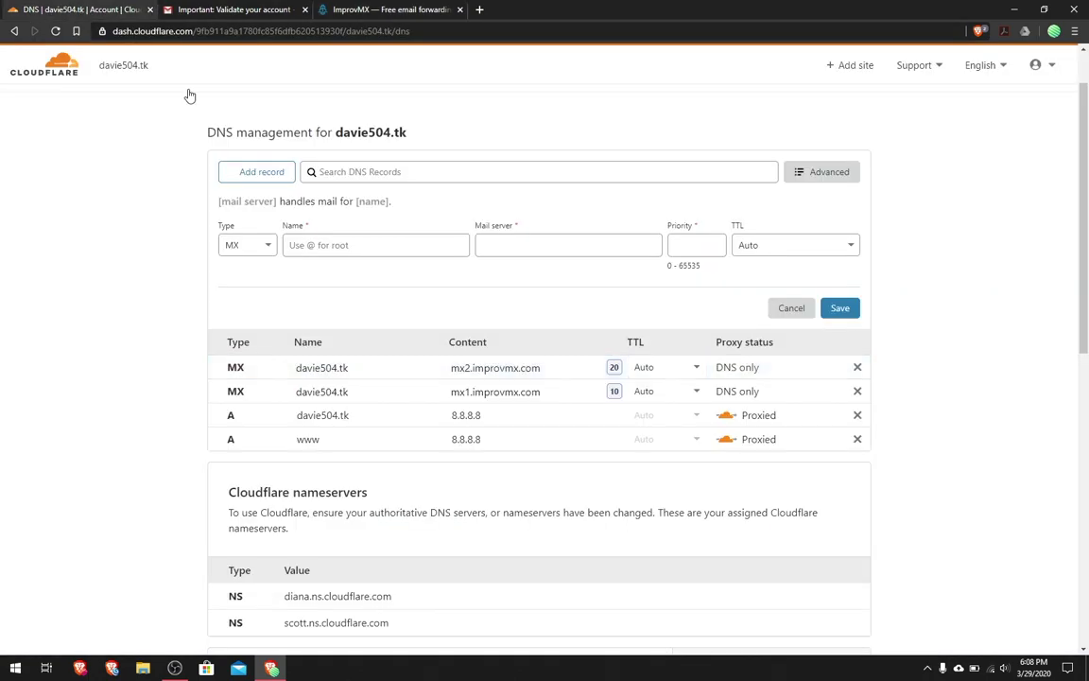
pyautogui.click(265, 245)
pyautogui.scroll(-5, 263, 369)
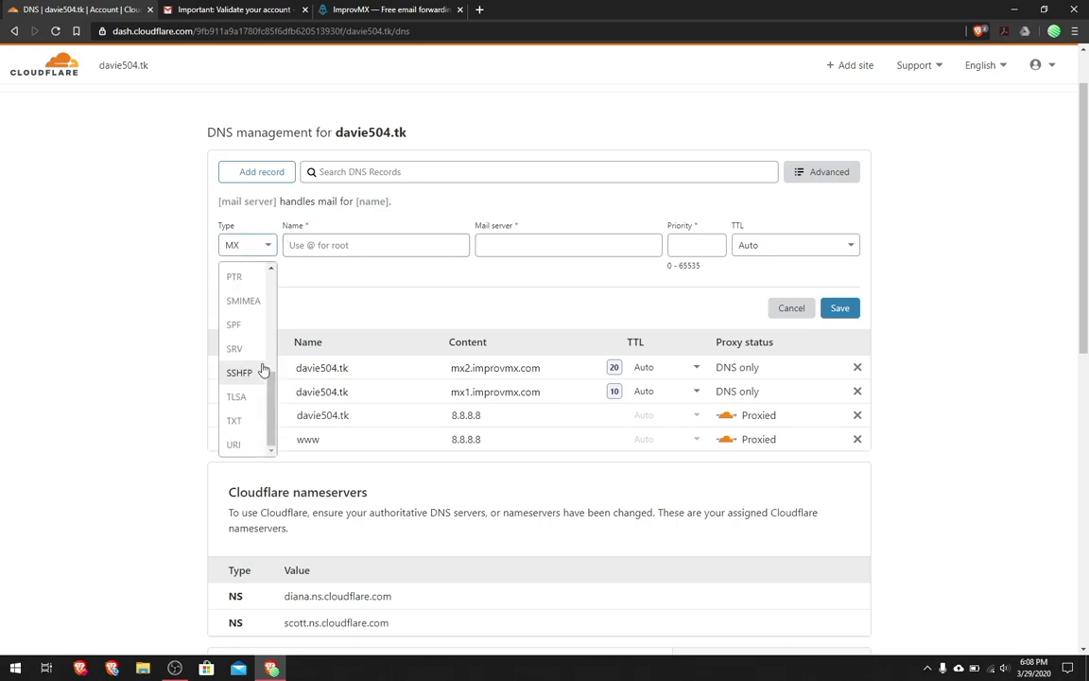
pyautogui.scroll(2, 263, 369)
pyautogui.scroll(-2, 255, 388)
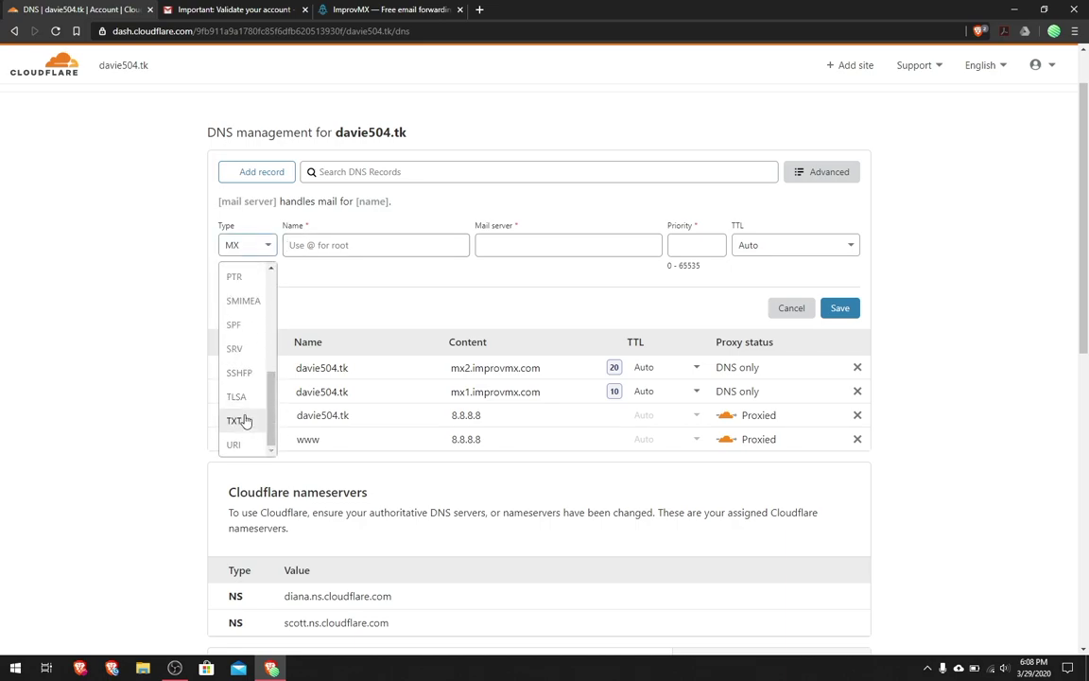
pyautogui.click(237, 421)
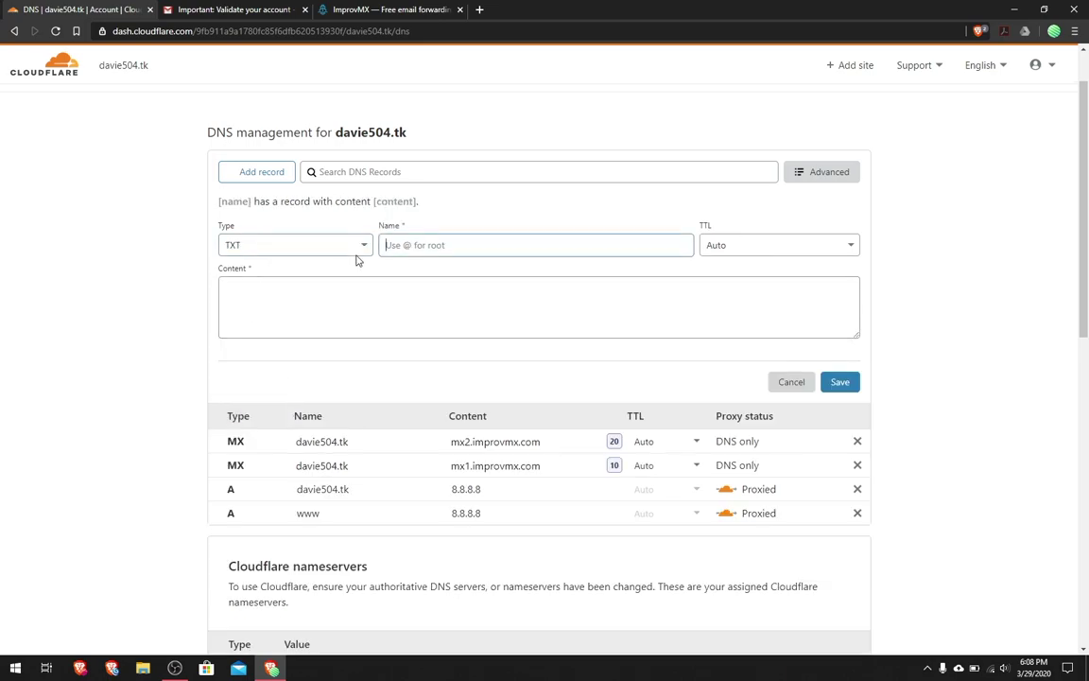
# Save the TXT record named @ with content v=spf1 include:spf.improvmx.com ~all
pyautogui.write('@')
pyautogui.click(476, 308)
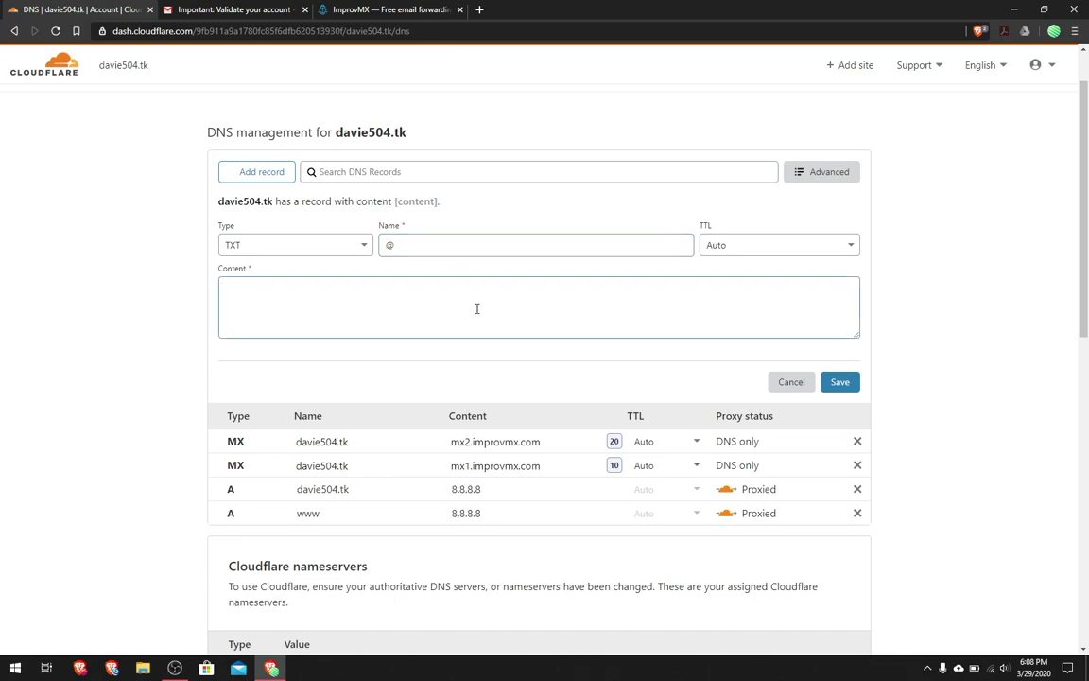
pyautogui.write('v=spf1 include:spf.improvmx.com ~all')
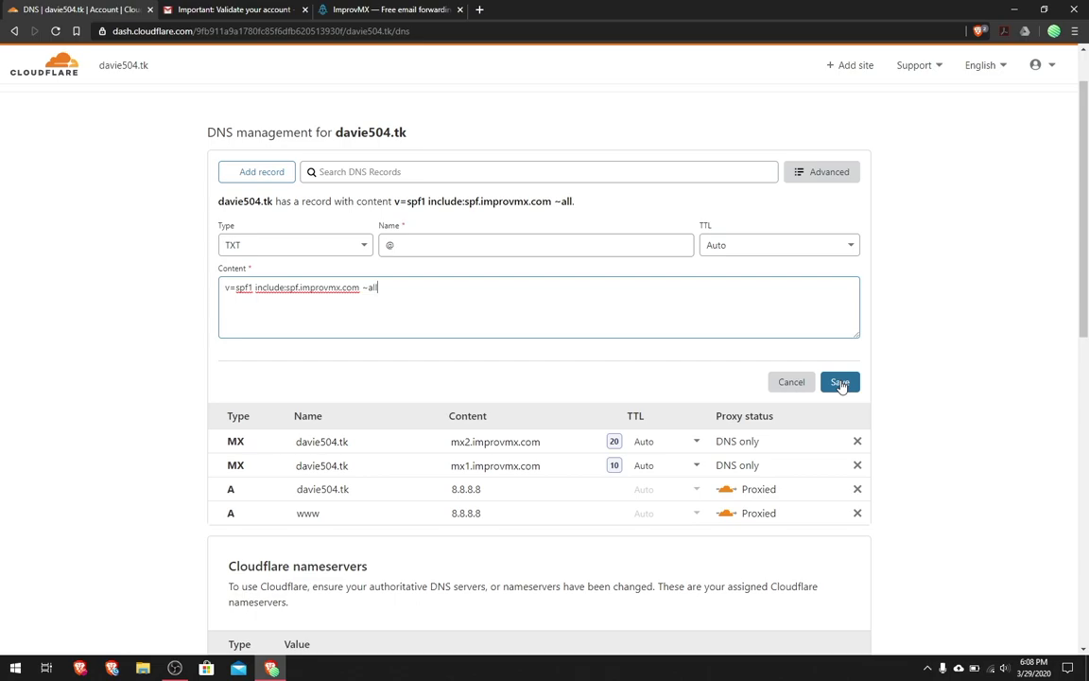
pyautogui.click(841, 383)
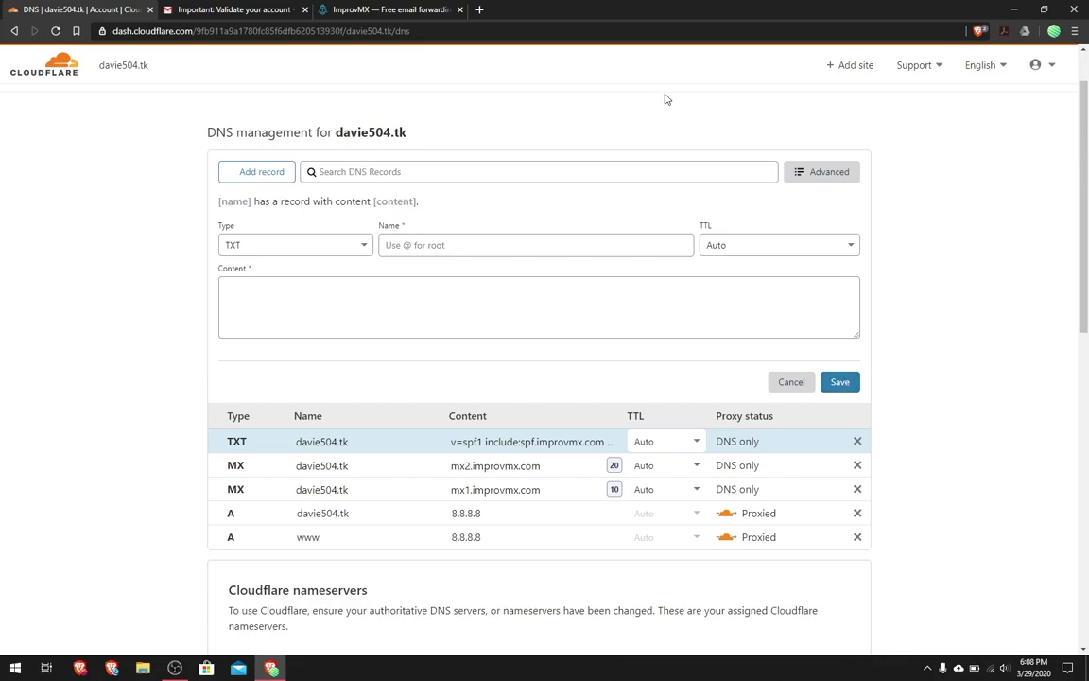
pyautogui.click(351, 9)
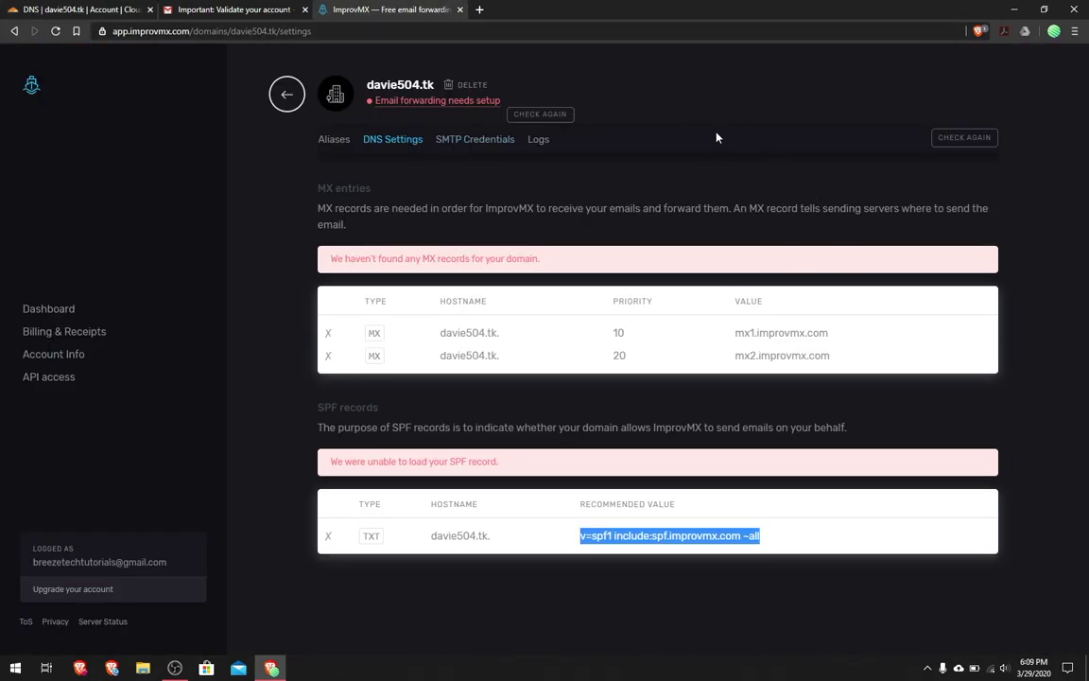
# Recheck davie504.tk's DNS records, then send a test email to the info alias
pyautogui.click(957, 136)
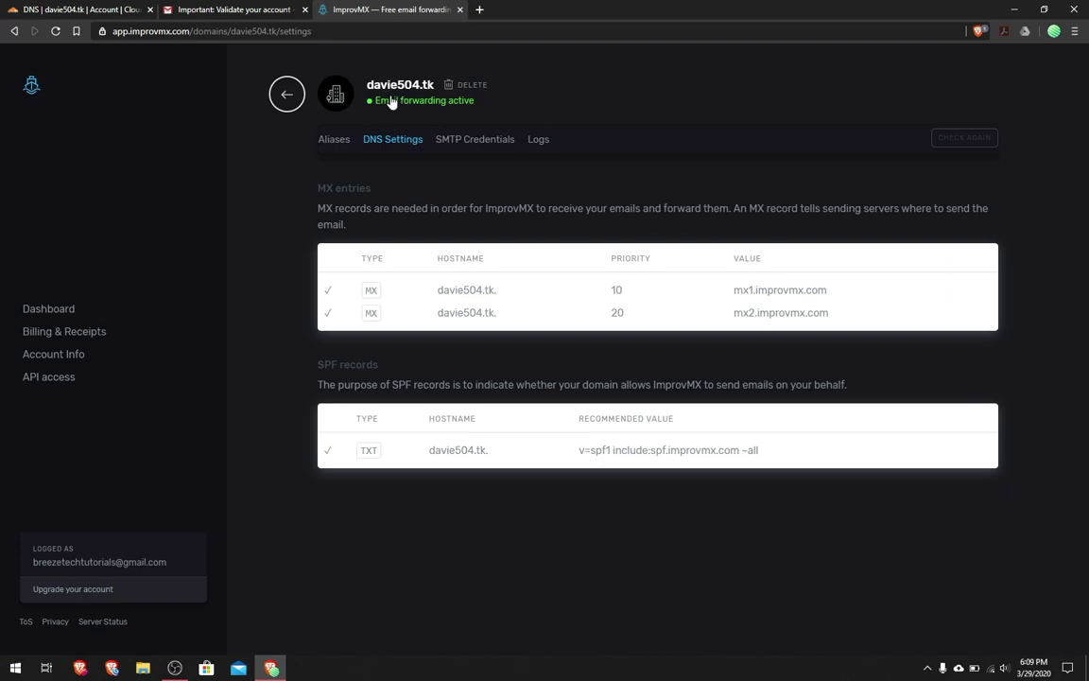
pyautogui.click(283, 95)
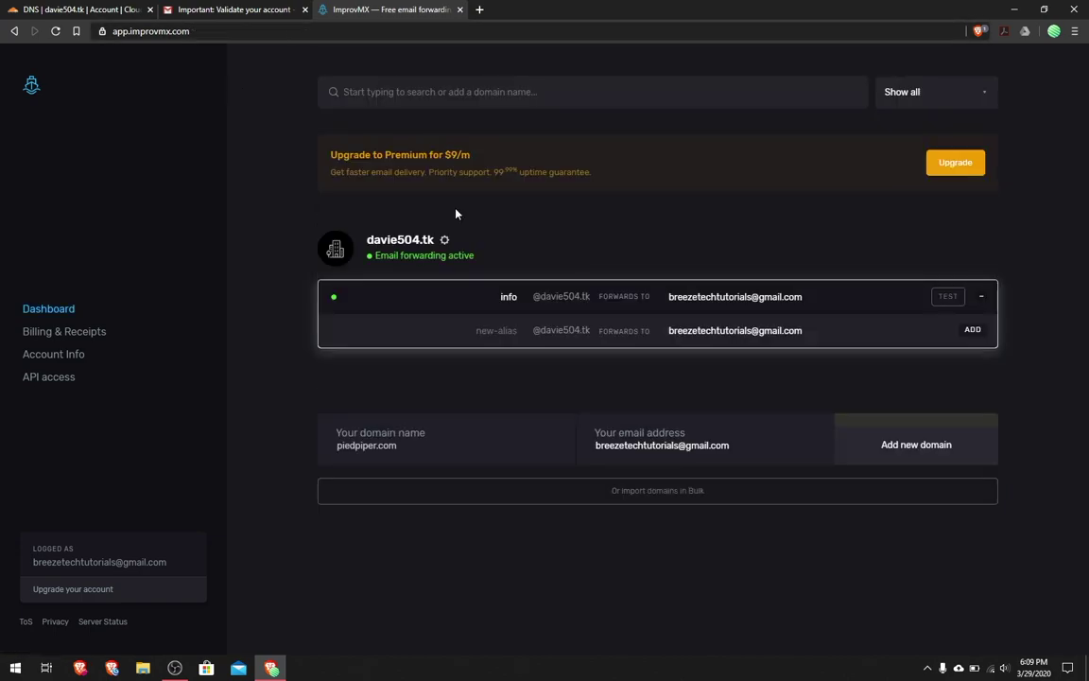
pyautogui.click(949, 297)
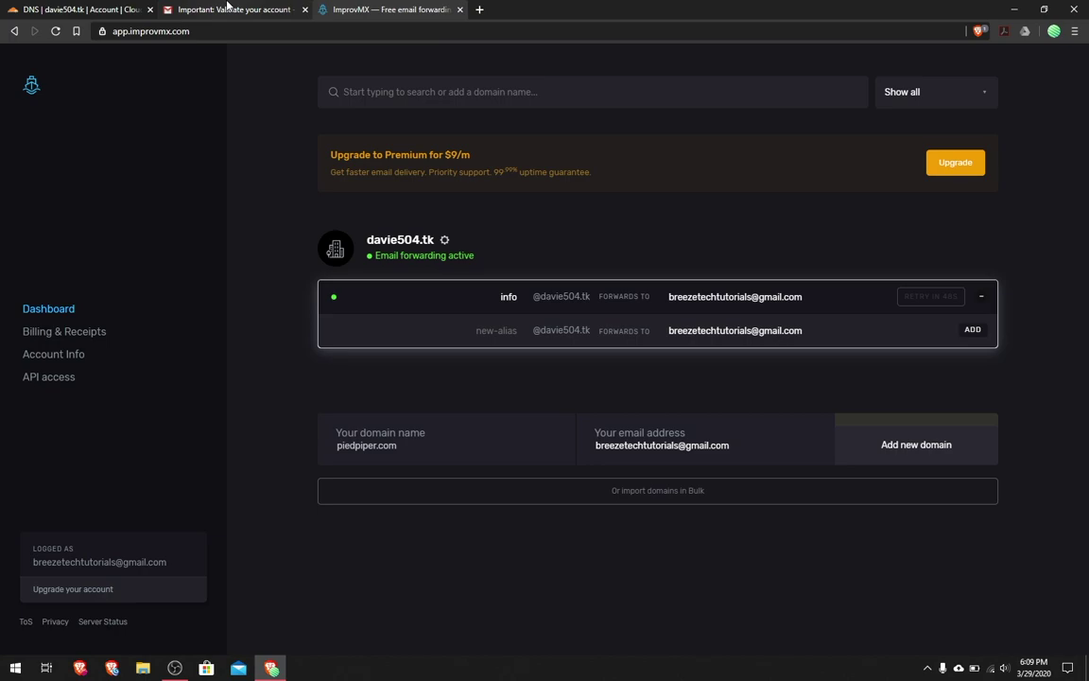
# Delete the ImprovMX validation email from the Gmail inbox and refresh it
pyautogui.click(227, 7)
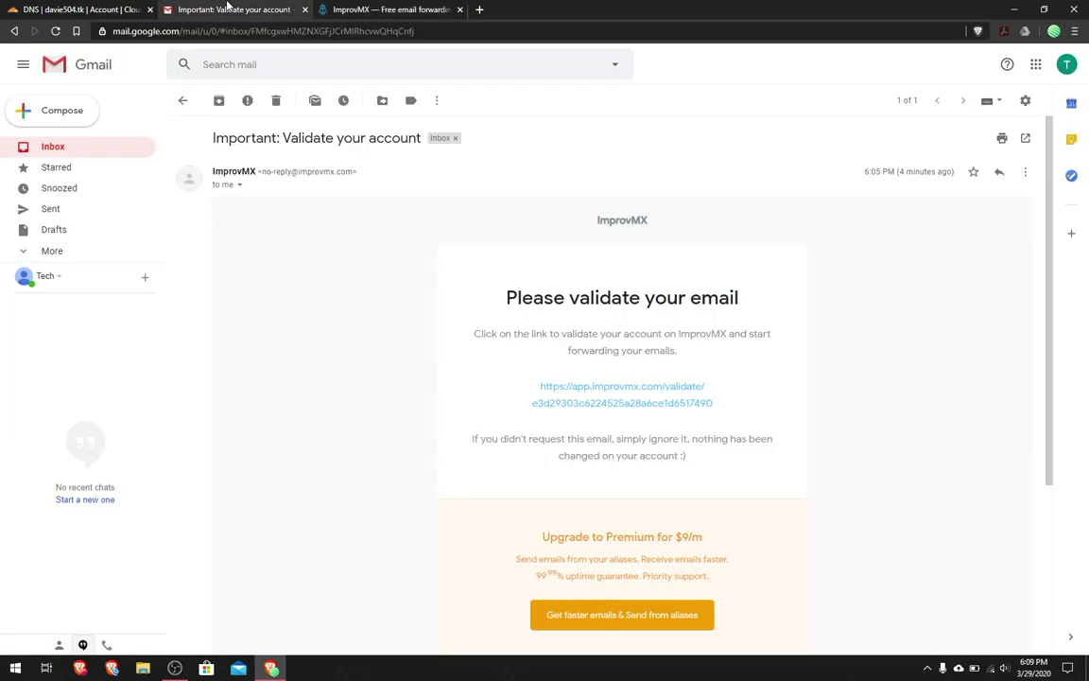
pyautogui.click(183, 102)
pyautogui.click(182, 165)
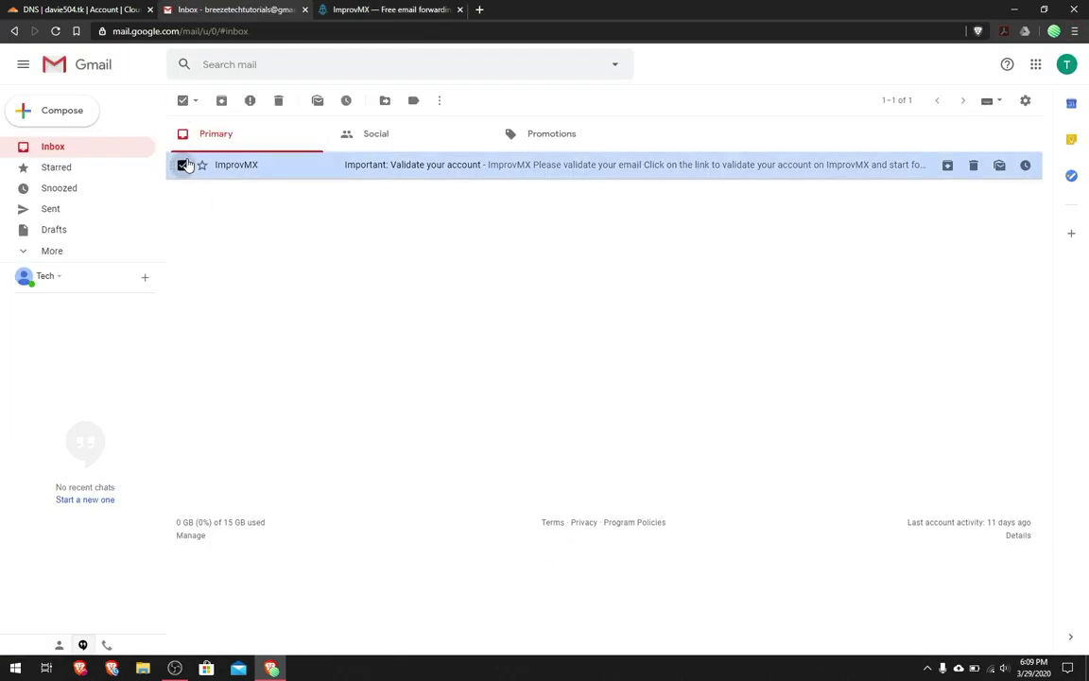
pyautogui.click(278, 100)
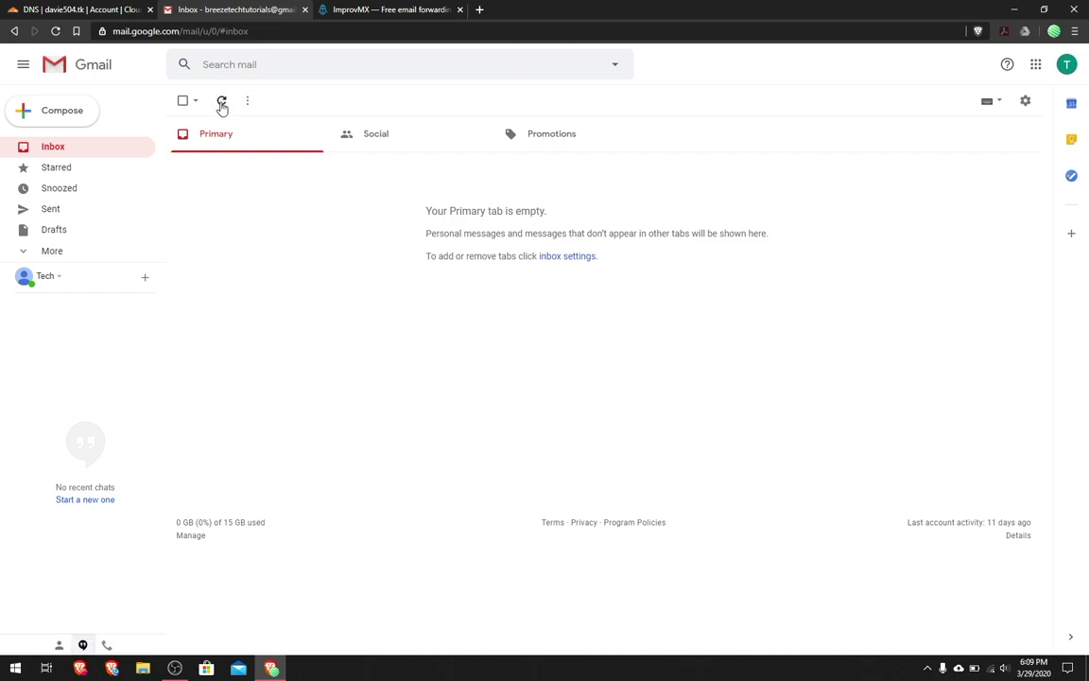
pyautogui.click(222, 102)
# Open the 'Testing your alias for davie504.tk' email confirming forwarding works
pyautogui.click(369, 8)
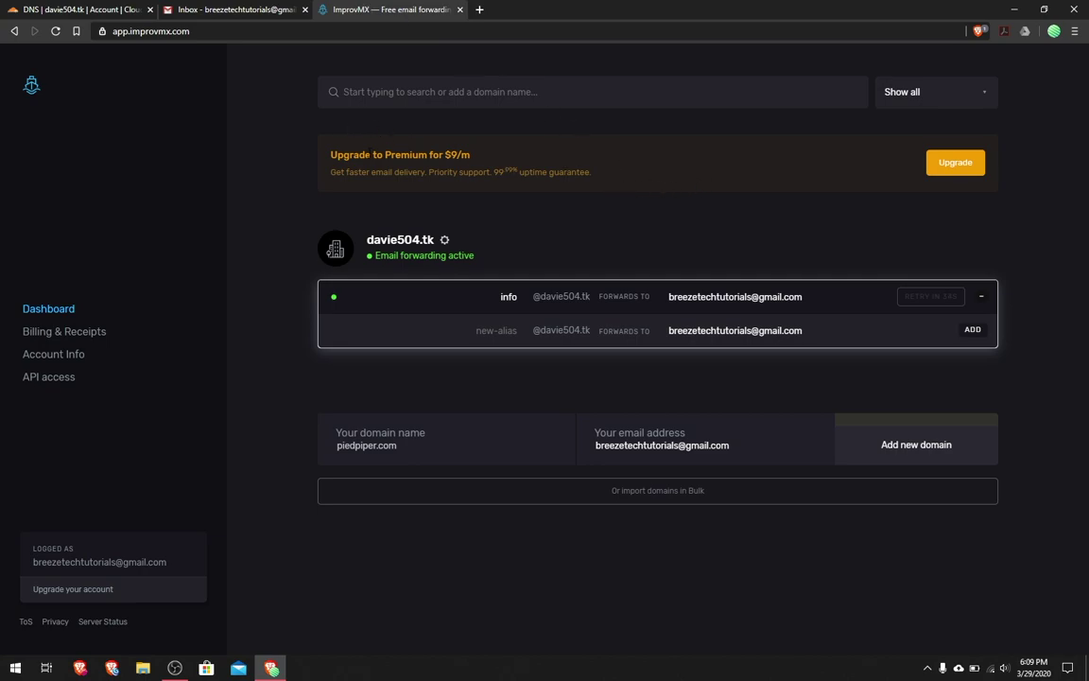
pyautogui.click(227, 9)
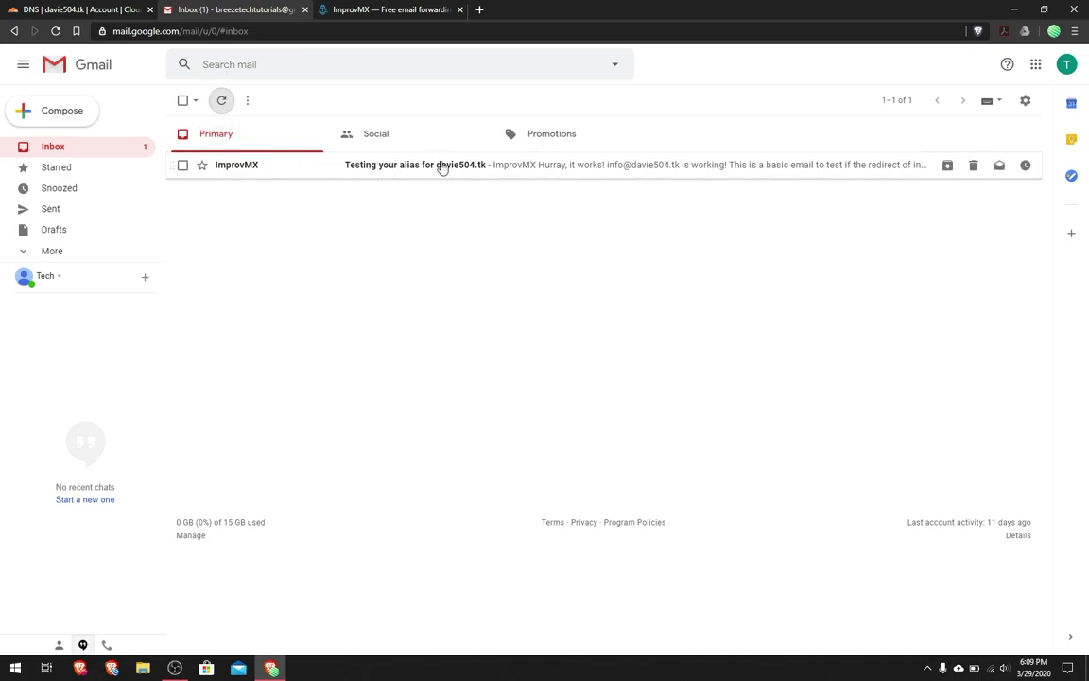
pyautogui.click(442, 168)
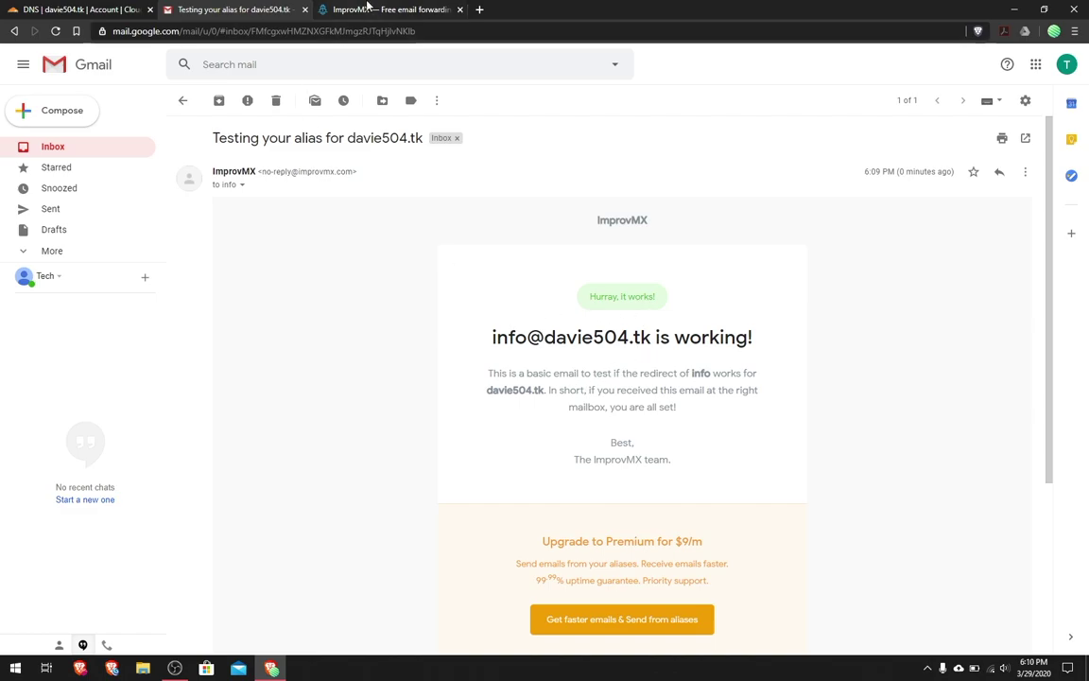
pyautogui.click(388, 9)
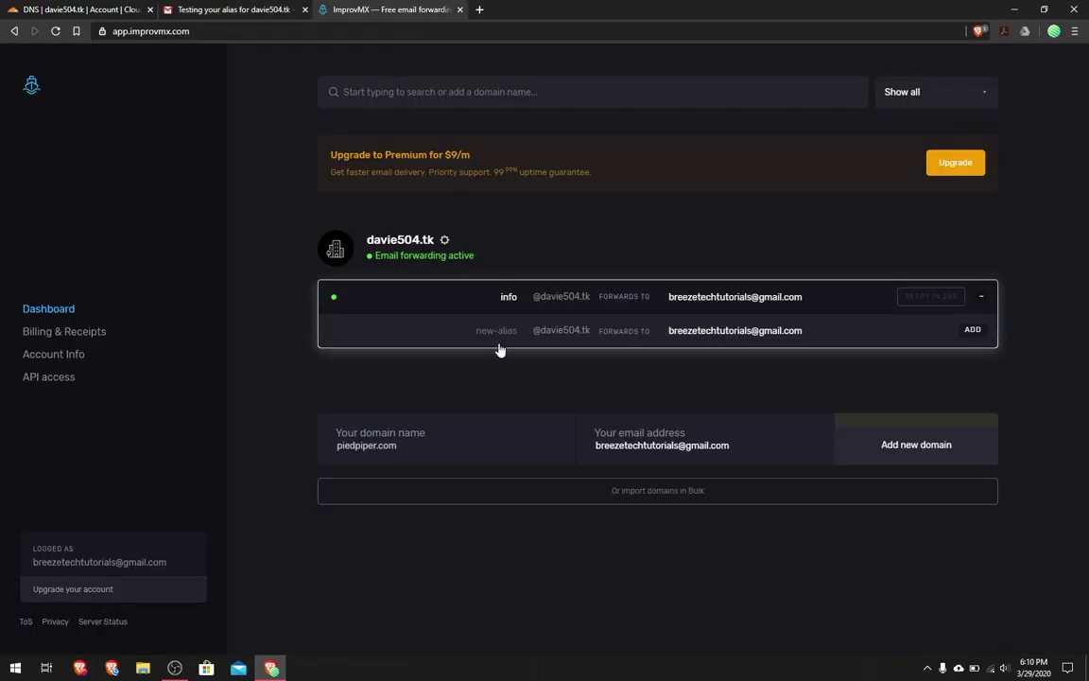